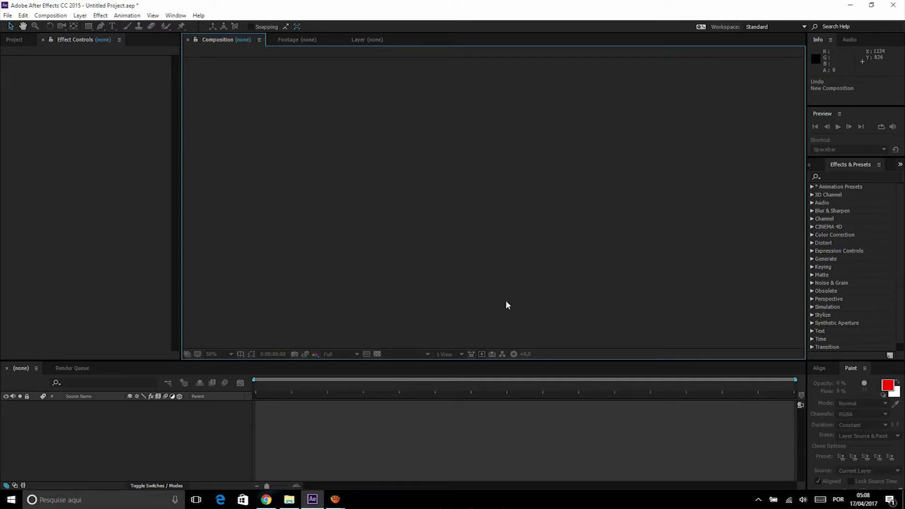
Step: Switch to Chrome and scroll through the estechead.com.br course catalogue
{"action": "left_click", "coordinate": [266, 499]}
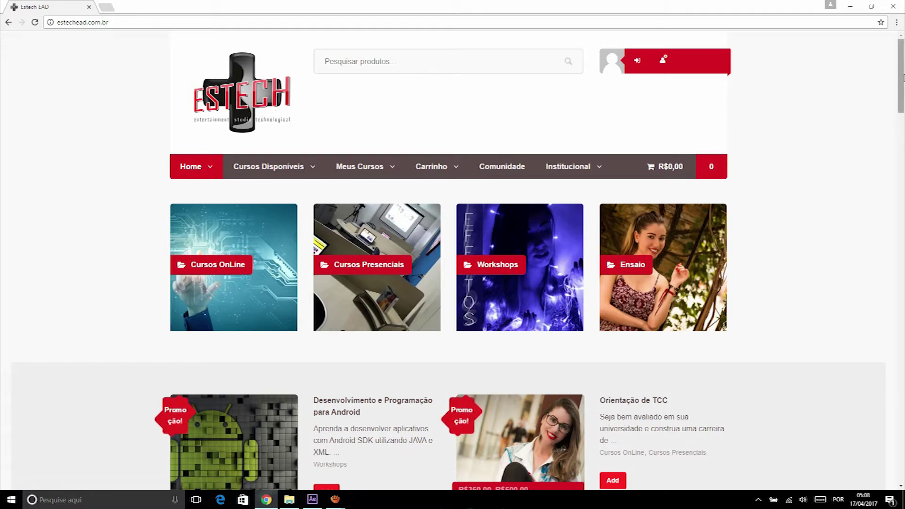
{"action": "mouse_move", "coordinate": [901, 77]}
{"action": "left_mouse_down"}
{"action": "mouse_move", "coordinate": [894, 428]}
{"action": "mouse_move", "coordinate": [901, 62]}
{"action": "left_mouse_up"}
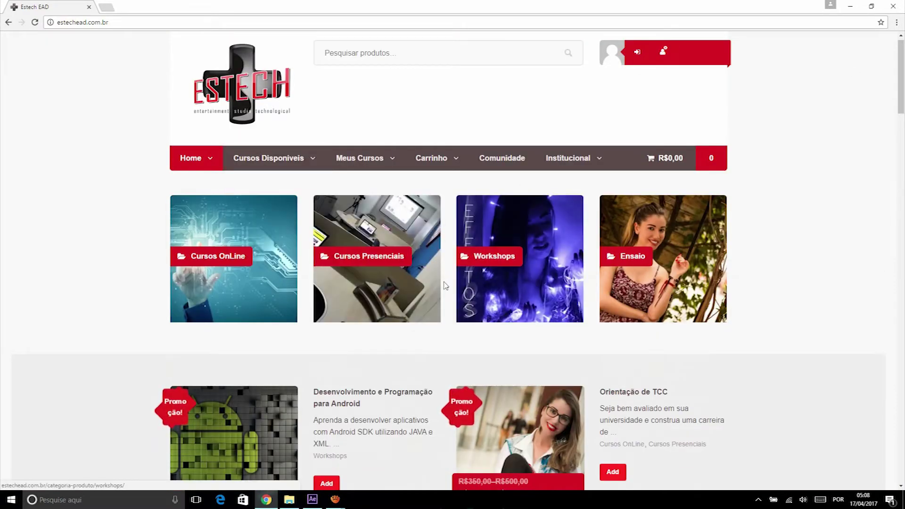
{"action": "scroll", "coordinate": [513, 221], "scroll_direction": "down", "scroll_amount": 2}
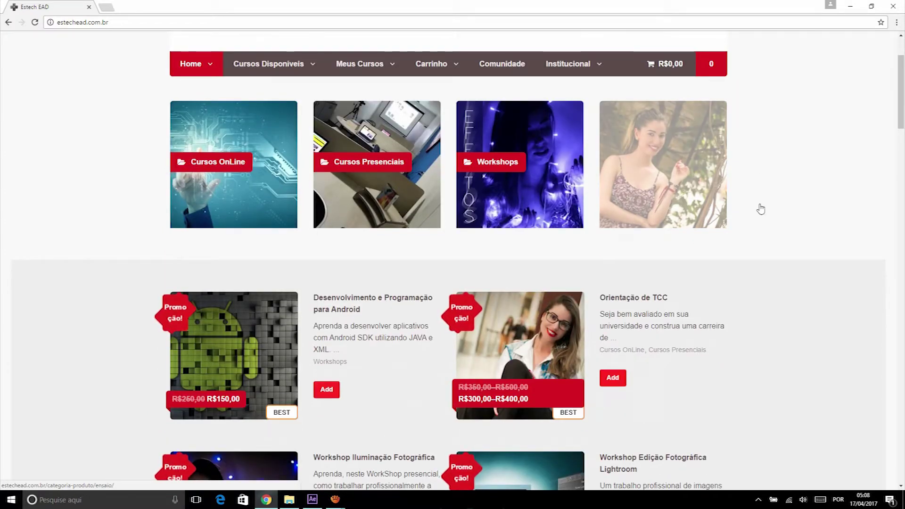
{"action": "scroll", "coordinate": [670, 132], "scroll_direction": "down", "scroll_amount": 2}
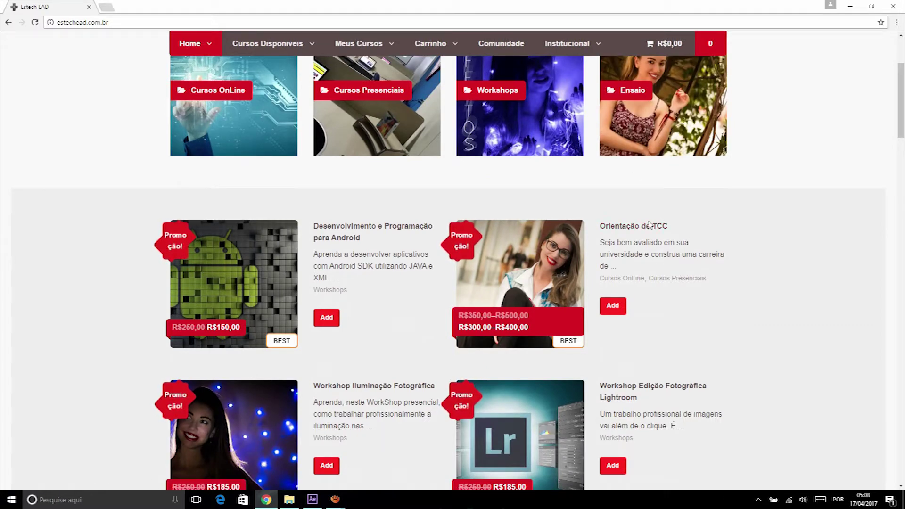
{"action": "scroll", "coordinate": [639, 230], "scroll_direction": "down", "scroll_amount": 1}
{"action": "scroll", "coordinate": [639, 230], "scroll_direction": "down", "scroll_amount": 2}
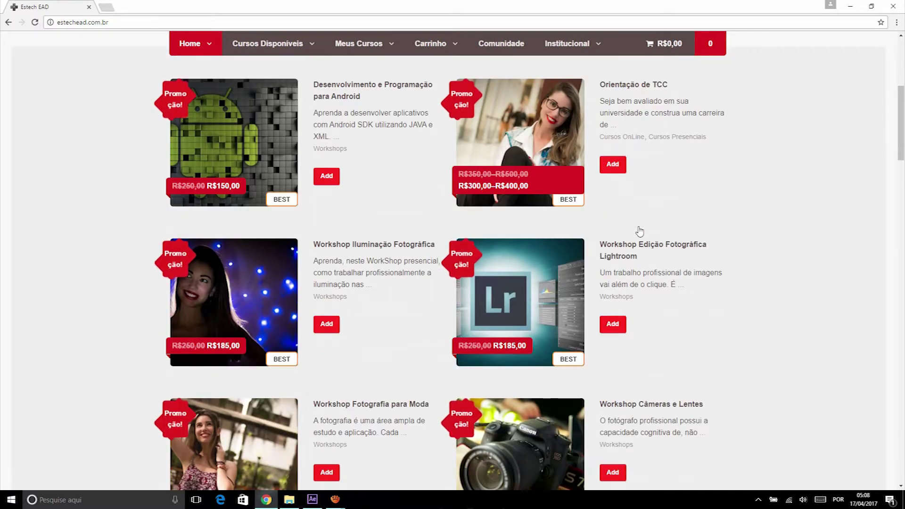
{"action": "scroll", "coordinate": [639, 231], "scroll_direction": "down", "scroll_amount": 3}
{"action": "scroll", "coordinate": [638, 230], "scroll_direction": "down", "scroll_amount": 2}
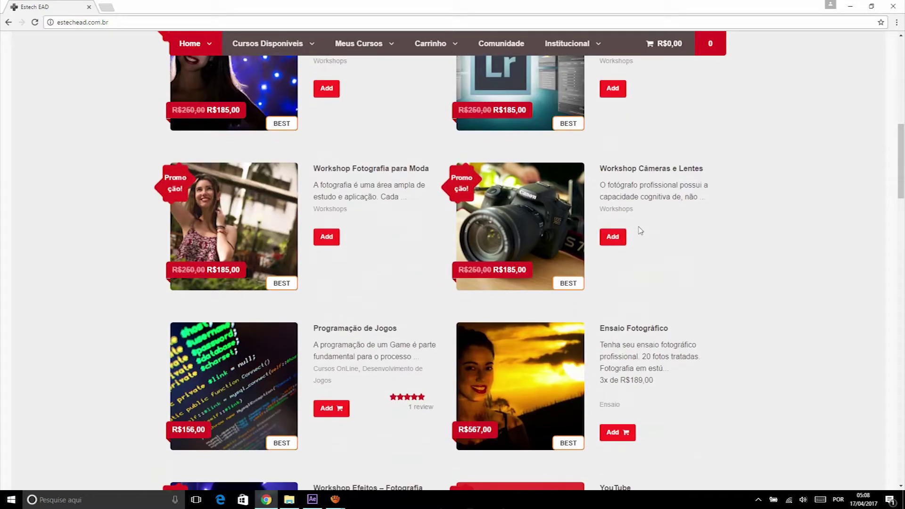
{"action": "scroll", "coordinate": [428, 169], "scroll_direction": "down", "scroll_amount": 3}
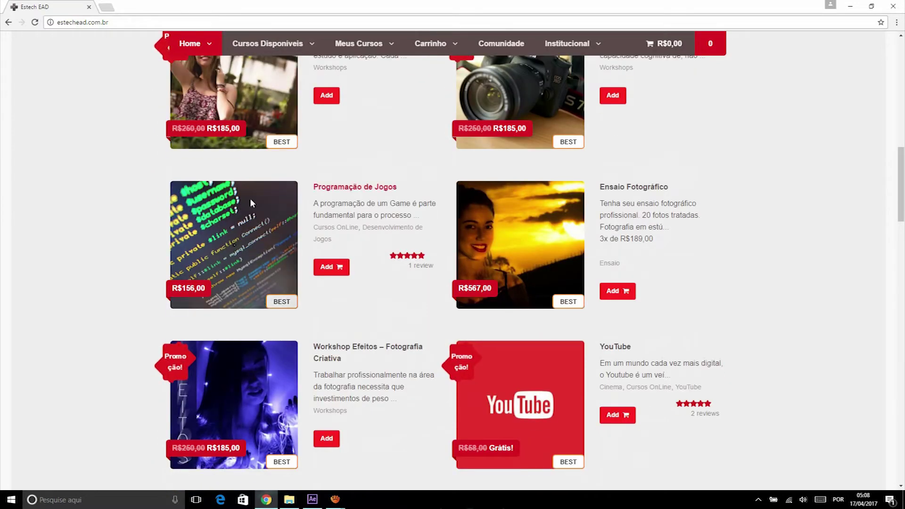
{"action": "scroll", "coordinate": [250, 198], "scroll_direction": "down", "scroll_amount": 3}
{"action": "scroll", "coordinate": [236, 262], "scroll_direction": "down", "scroll_amount": 4}
{"action": "scroll", "coordinate": [285, 232], "scroll_direction": "down", "scroll_amount": 3}
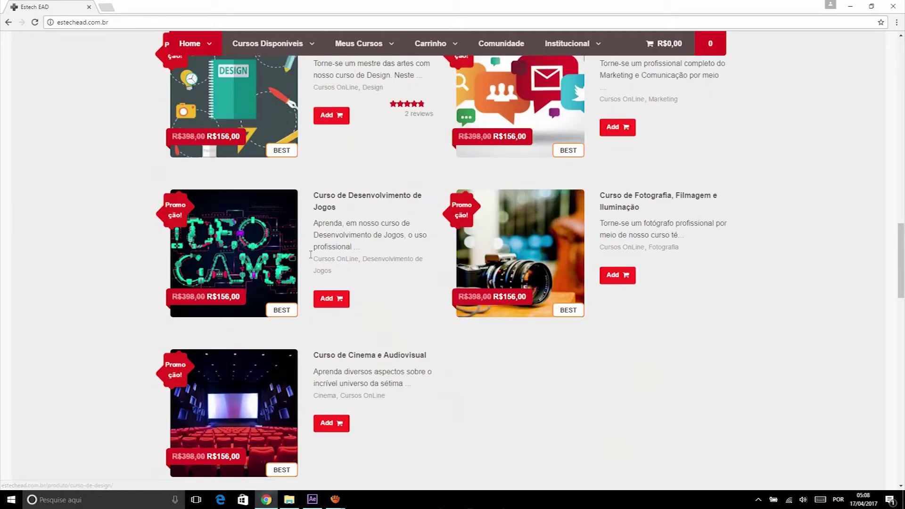
{"action": "scroll", "coordinate": [382, 197], "scroll_direction": "up", "scroll_amount": 1}
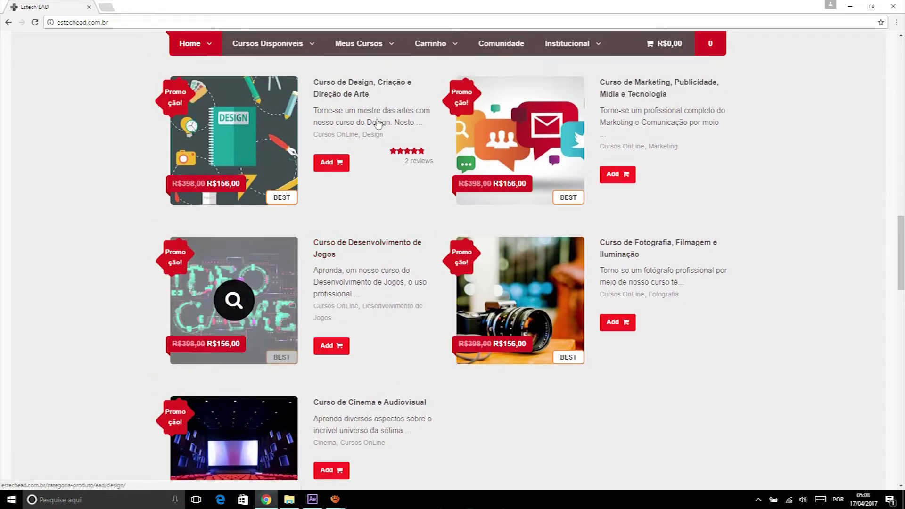
Step: View the Design course page, then return to the Estech homepage
{"action": "left_click", "coordinate": [430, 155]}
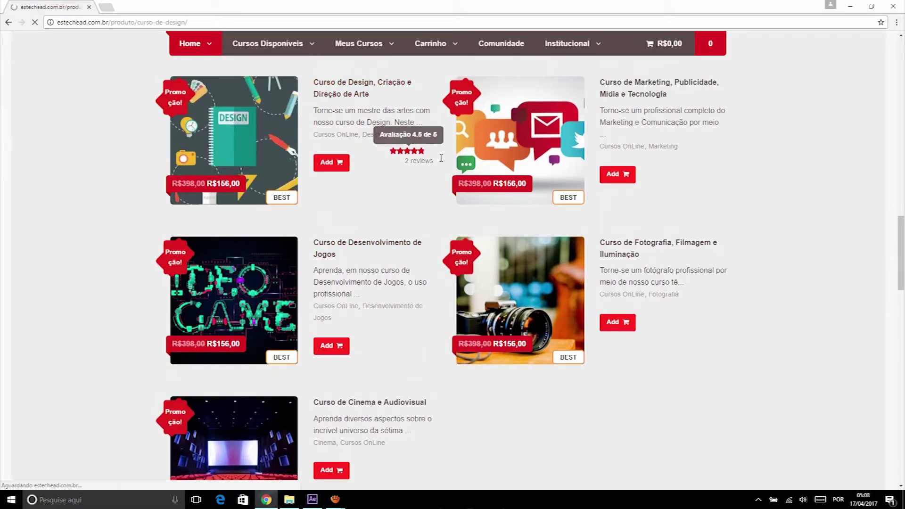
{"action": "scroll", "coordinate": [767, 162], "scroll_direction": "down", "scroll_amount": 2}
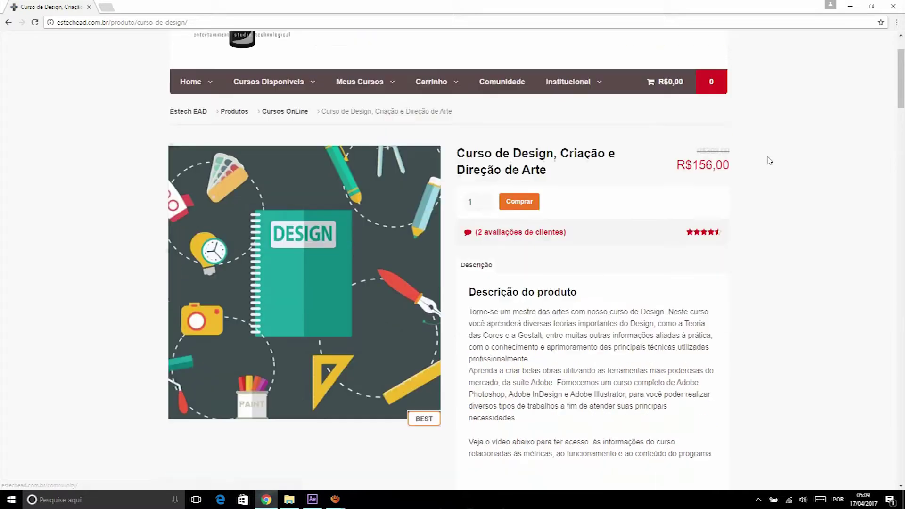
{"action": "mouse_move", "coordinate": [902, 77]}
{"action": "left_mouse_down"}
{"action": "mouse_move", "coordinate": [903, 360]}
{"action": "mouse_move", "coordinate": [903, 106]}
{"action": "mouse_move", "coordinate": [776, 32]}
{"action": "left_mouse_up"}
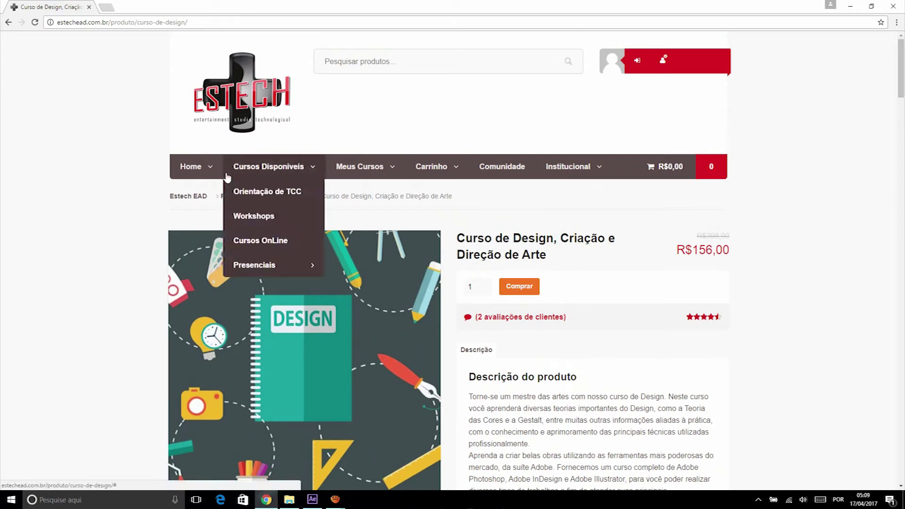
{"action": "left_click", "coordinate": [189, 165]}
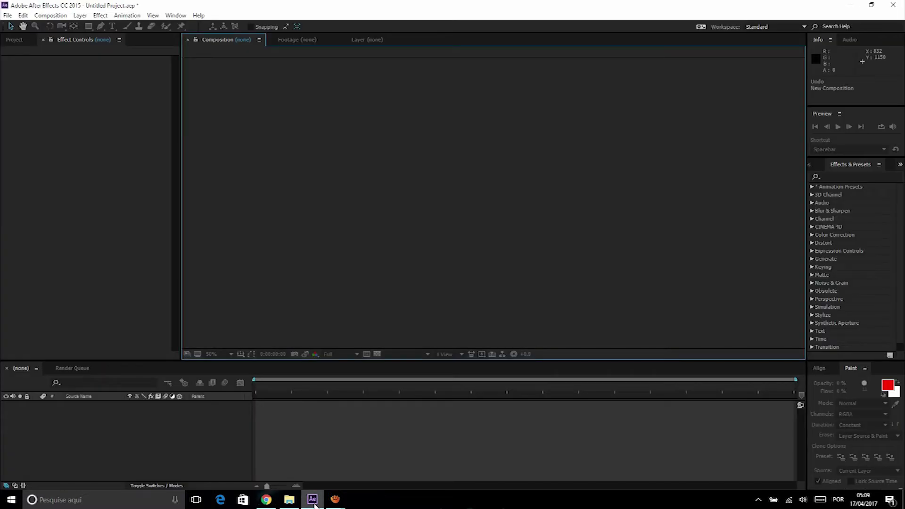
Step: Create Comp 1 as HDTV 1080 29.97 with a 0;00;08;17 duration
{"action": "left_click", "coordinate": [62, 17]}
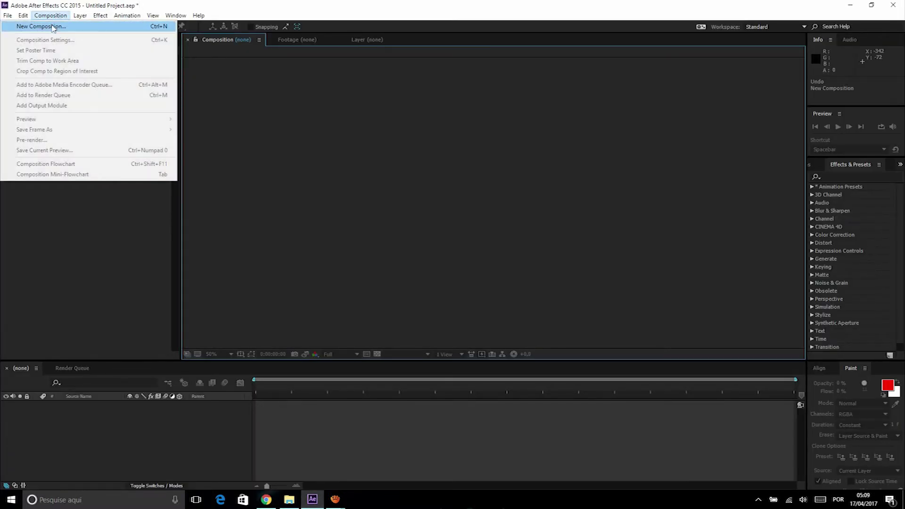
{"action": "left_click", "coordinate": [53, 28]}
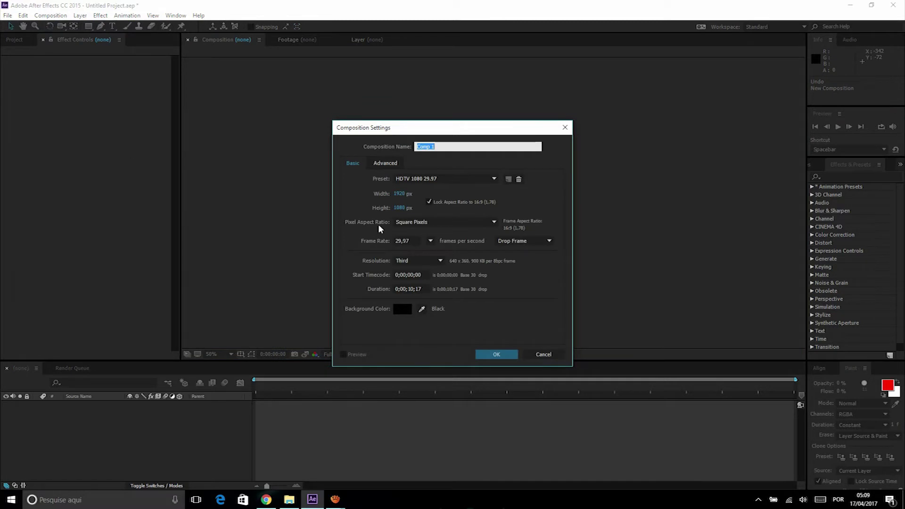
{"action": "left_click", "coordinate": [410, 241]}
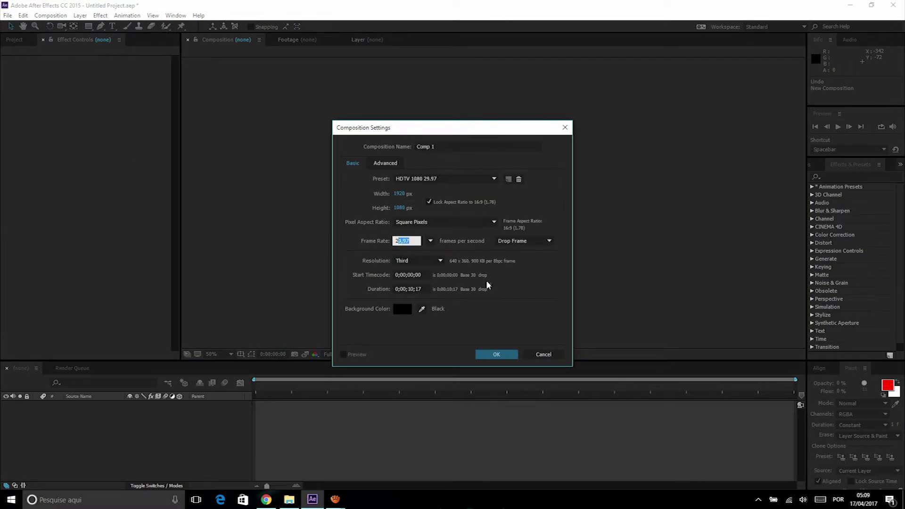
{"action": "left_click", "coordinate": [412, 288]}
{"action": "type", "text": "8"}
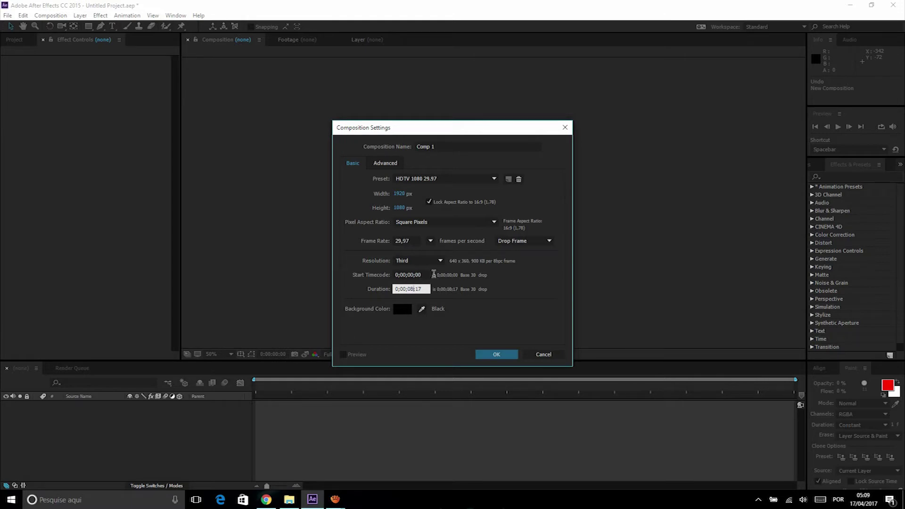
{"action": "left_click", "coordinate": [508, 355]}
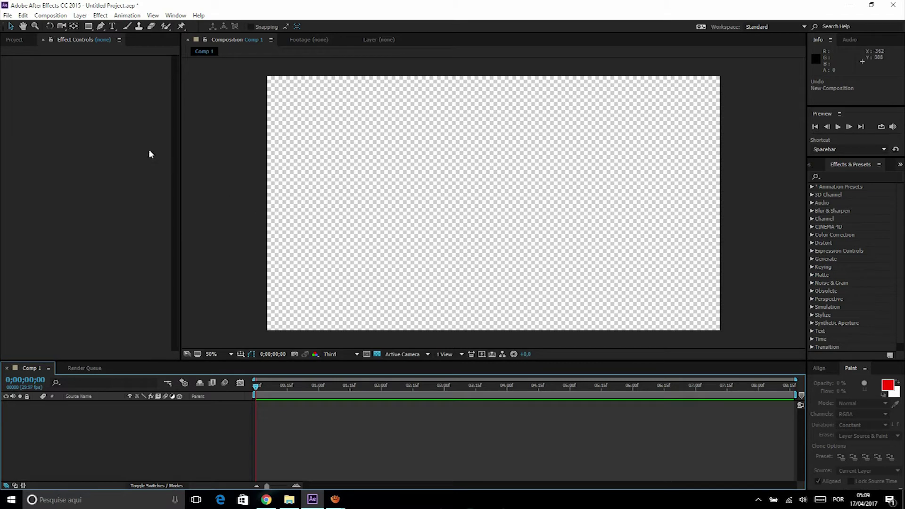
Step: Draw a black rectangle over the whole frame as Shape Layer 1, then deselect it
{"action": "left_click", "coordinate": [88, 27]}
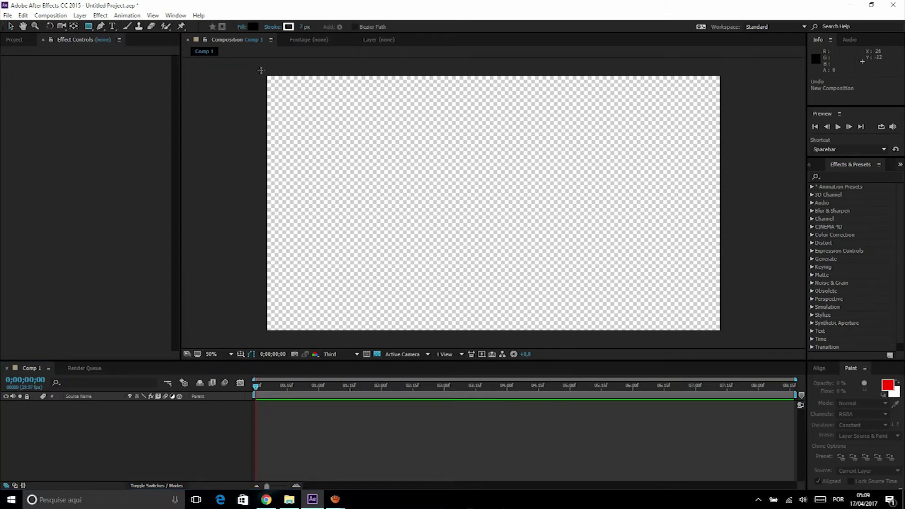
{"action": "left_click_drag", "start_coordinate": [261, 71], "coordinate": [727, 335]}
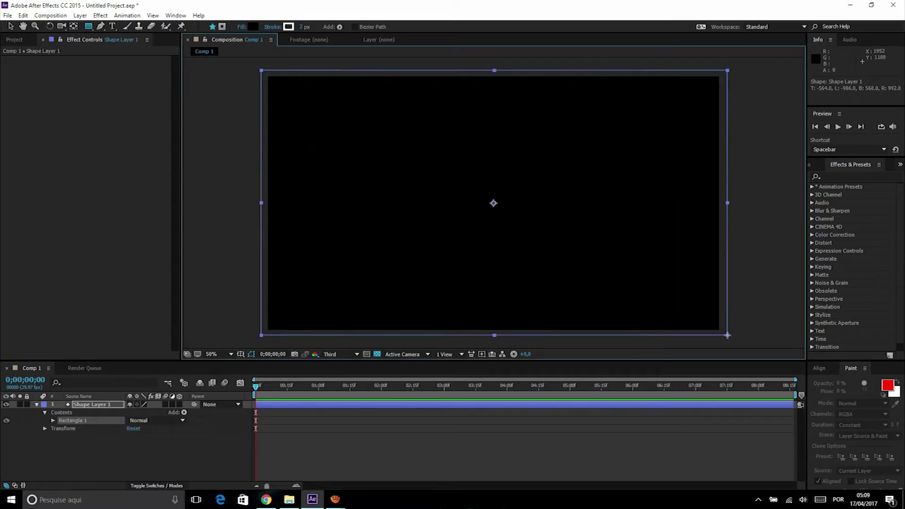
{"action": "left_click", "coordinate": [10, 26]}
{"action": "left_click", "coordinate": [213, 77]}
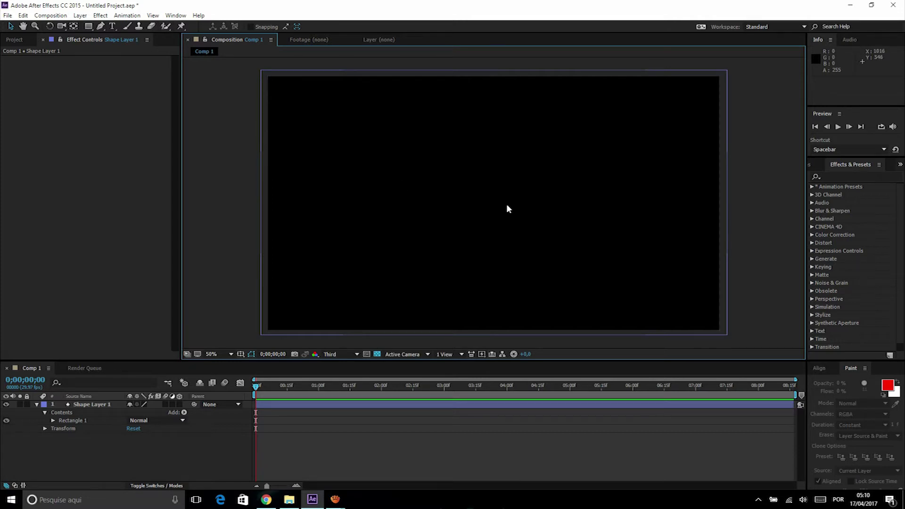
Step: Add a text layer reading 'Estech' just left of the frame centre
{"action": "left_click", "coordinate": [113, 27]}
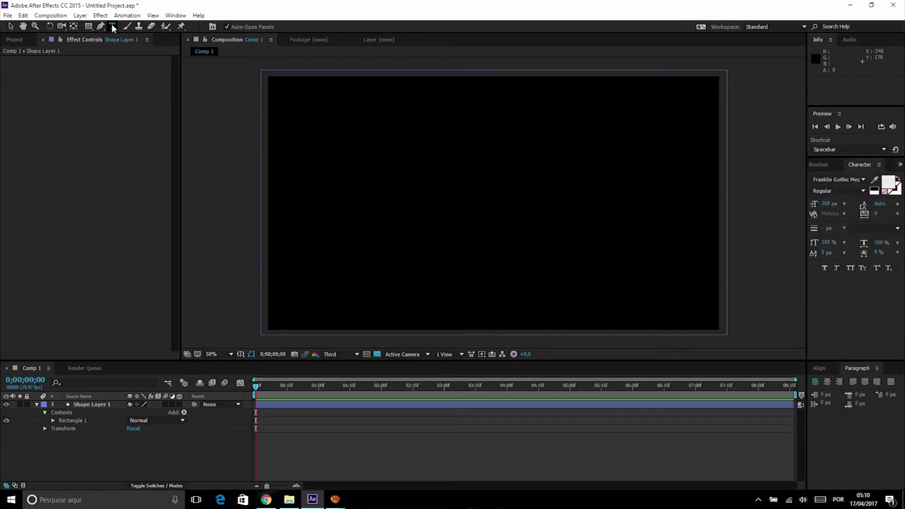
{"action": "left_click", "coordinate": [374, 191]}
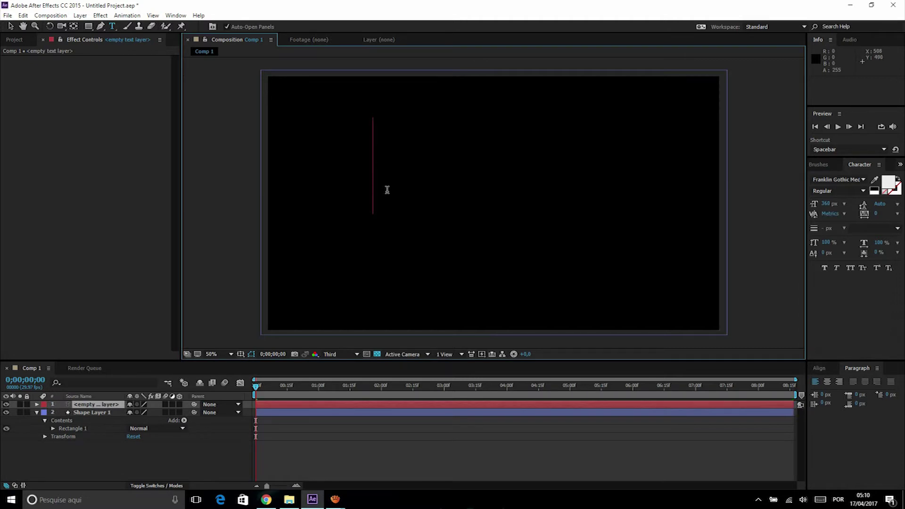
{"action": "type", "text": "E"}
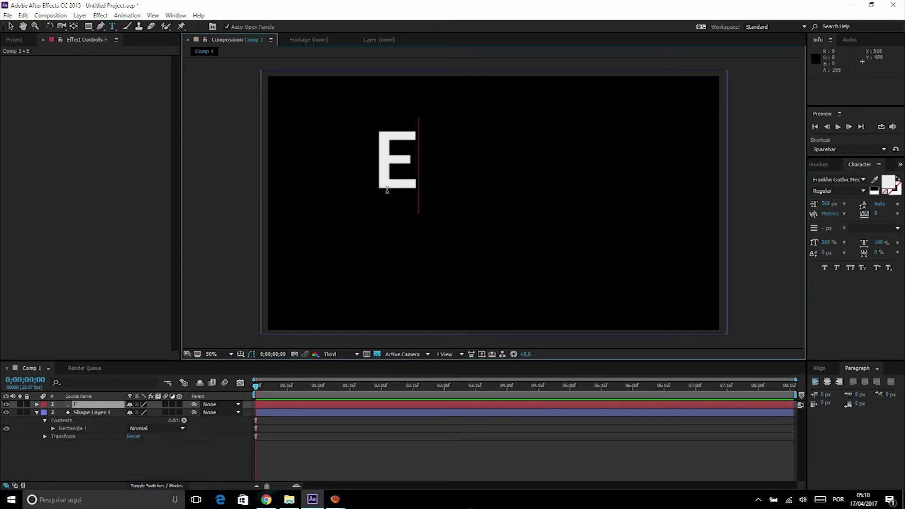
{"action": "type", "text": "s"}
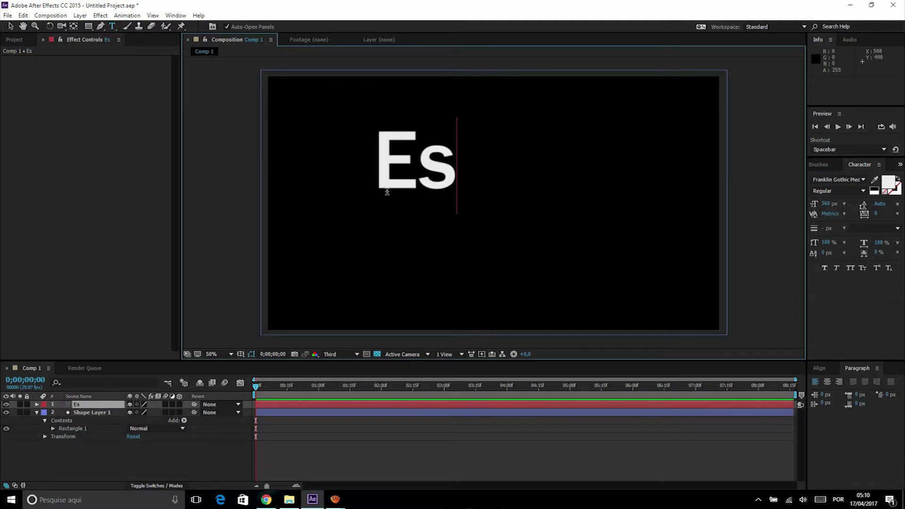
{"action": "type", "text": "tec"}
{"action": "left_click", "coordinate": [821, 499]}
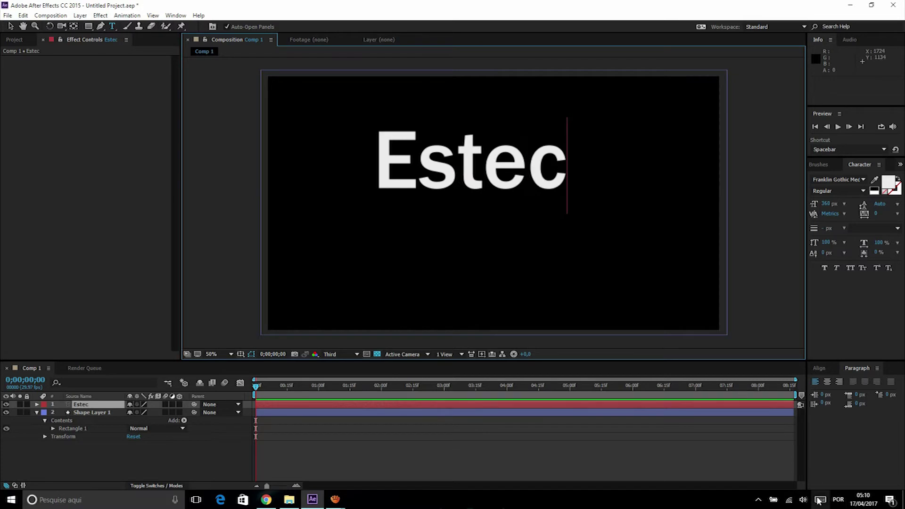
{"action": "left_click", "coordinate": [441, 405]}
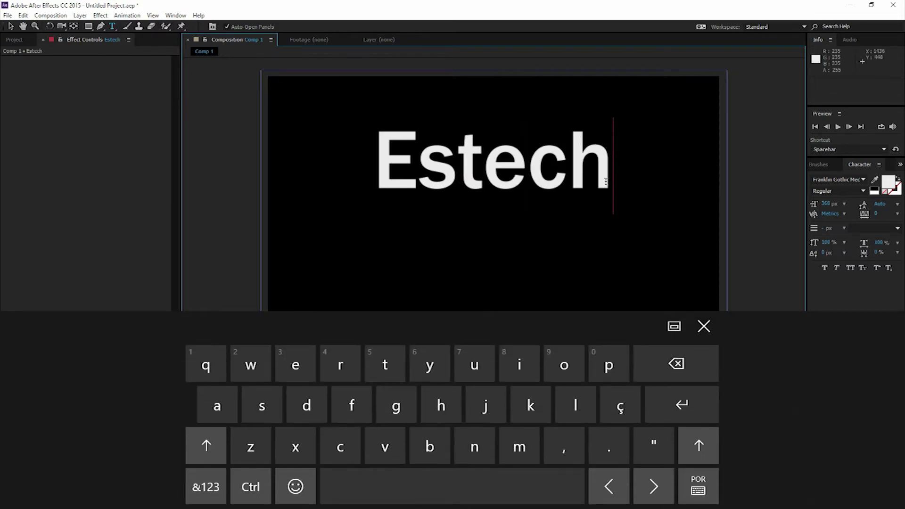
Step: Select the whole word Estech and close the on-screen keyboard
{"action": "double_click", "coordinate": [606, 180]}
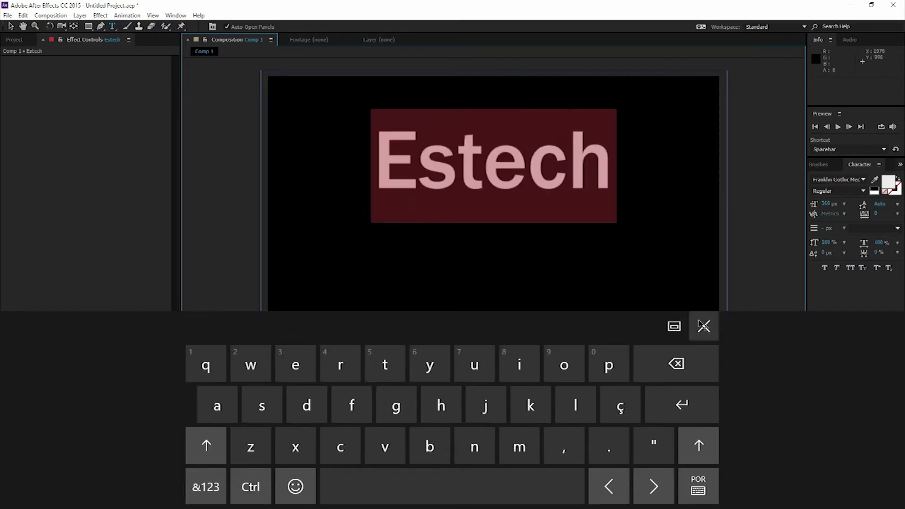
{"action": "left_click", "coordinate": [704, 326]}
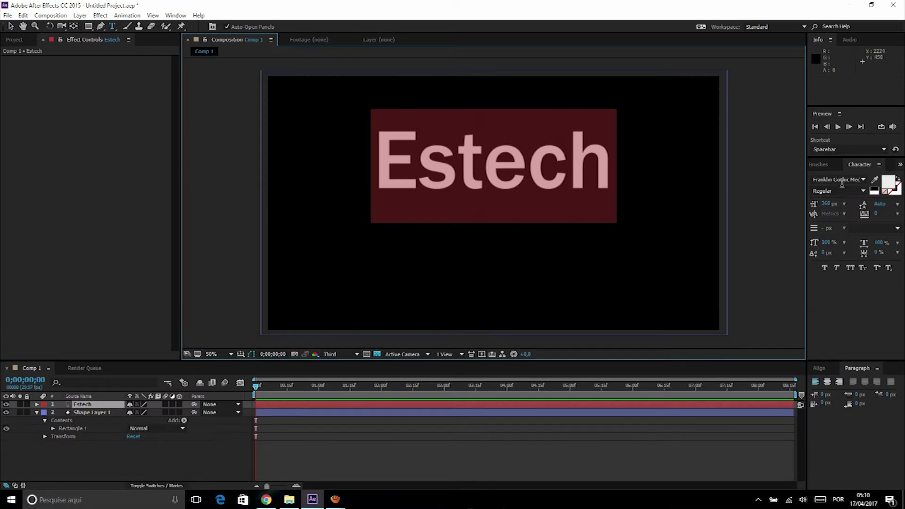
{"action": "left_click", "coordinate": [858, 183]}
Step: Preview fonts down the list, set Estech in Mistral, and exit text editing
{"action": "left_click", "coordinate": [863, 179]}
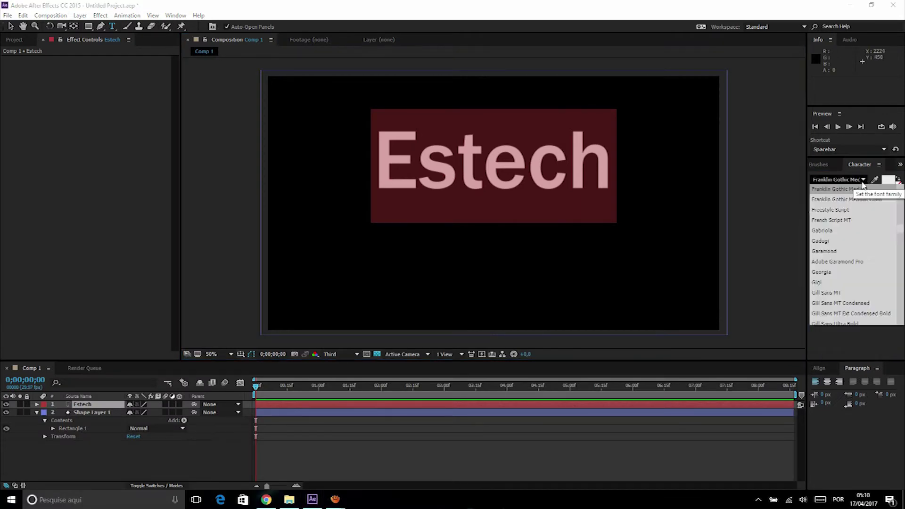
{"action": "left_click", "coordinate": [858, 203]}
{"action": "key", "text": "Down"}
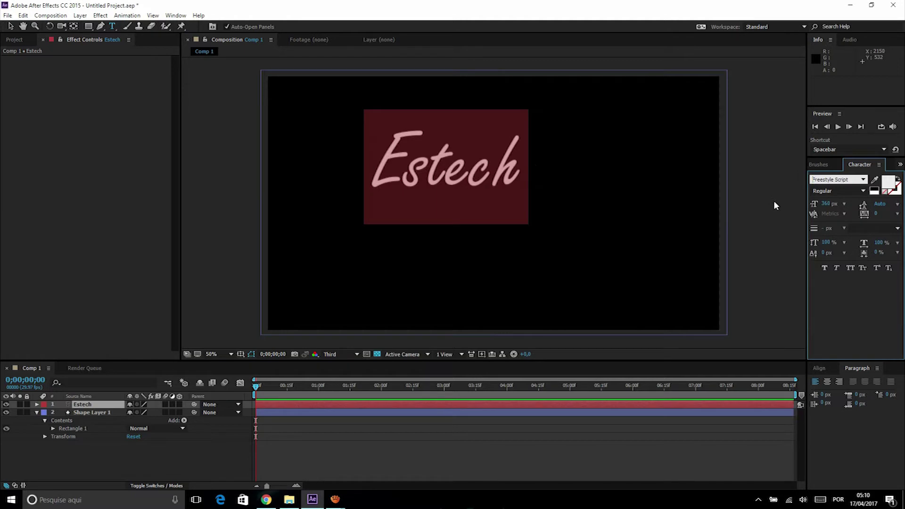
{"action": "key", "text": "Down"}
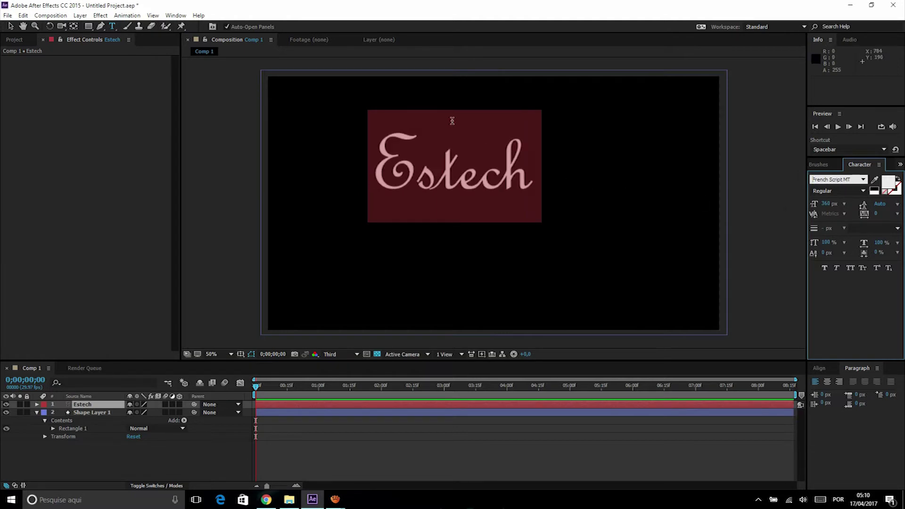
{"action": "key", "text": "Down"}
{"action": "key", "text": "Down"}
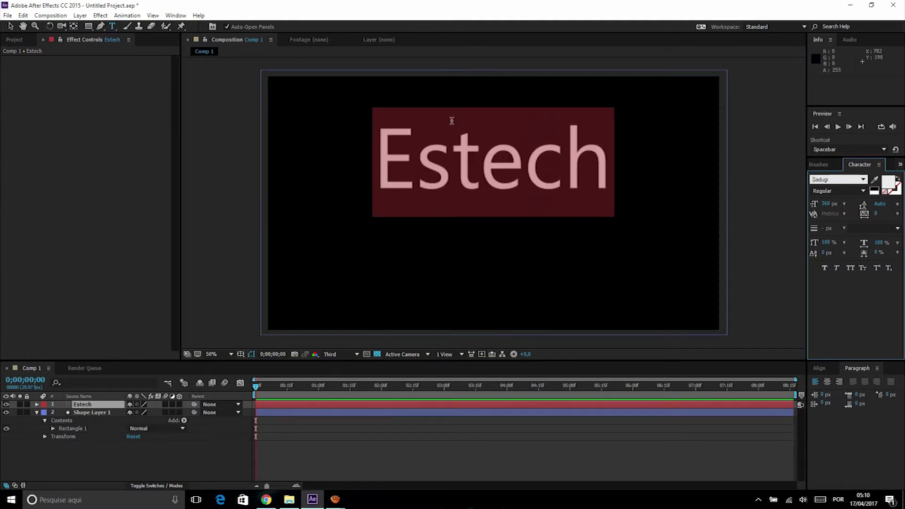
{"action": "key", "text": "Down"}
{"action": "key", "text": "Down"}
{"action": "key", "text": "Down"}
{"action": "key", "text": "Down"}
{"action": "key", "text": "Down"}
{"action": "key", "text": "Down"}
{"action": "key", "text": "Down"}
{"action": "key", "text": "Down"}
{"action": "key", "text": "Down"}
{"action": "key", "text": "Down"}
{"action": "key", "text": "Down"}
{"action": "key", "text": "Down"}
{"action": "key", "text": "Down"}
{"action": "key", "text": "Down"}
{"action": "key", "text": "Down"}
{"action": "key", "text": "Down"}
{"action": "key", "text": "Down"}
{"action": "key", "text": "Down"}
{"action": "key", "text": "Down"}
{"action": "key", "text": "Down"}
{"action": "key", "text": "Down"}
{"action": "key", "text": "Down"}
{"action": "key", "text": "Down"}
{"action": "key", "text": "Down"}
{"action": "key", "text": "Down"}
{"action": "key", "text": "Down"}
{"action": "key", "text": "Down"}
{"action": "key", "text": "Down"}
{"action": "key", "text": "Down"}
{"action": "key", "text": "Down"}
{"action": "key", "text": "Down"}
{"action": "key", "text": "Down"}
{"action": "key", "text": "Down"}
{"action": "key", "text": "Down"}
{"action": "key", "text": "Down"}
{"action": "key", "text": "Down"}
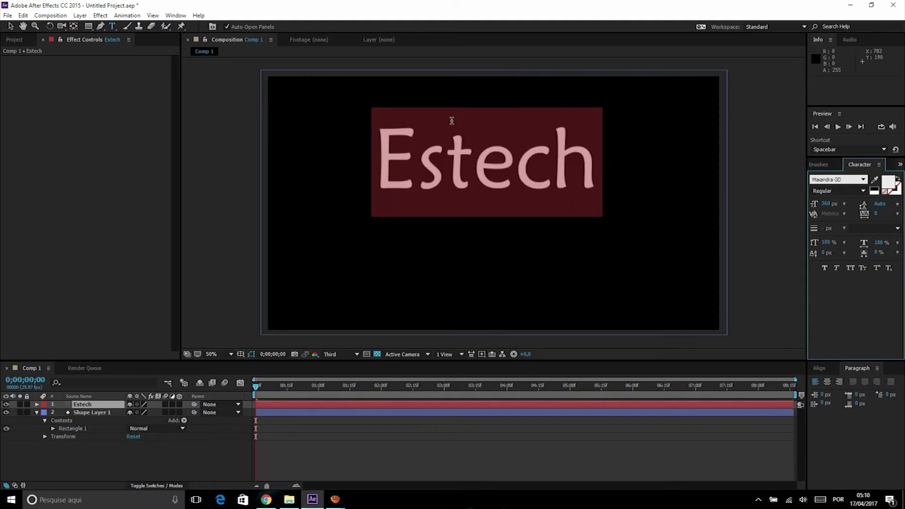
{"action": "key", "text": "Down"}
{"action": "key", "text": "Down"}
{"action": "key", "text": "Down"}
{"action": "key", "text": "Down"}
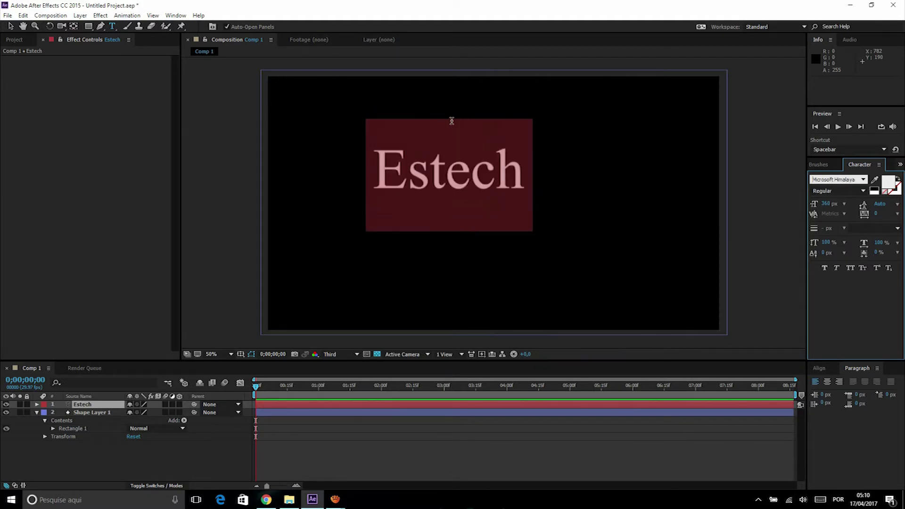
{"action": "key", "text": "Down"}
{"action": "key", "text": "Down"}
{"action": "key", "text": "Down"}
{"action": "key", "text": "Down"}
{"action": "key", "text": "Down"}
{"action": "key", "text": "Down"}
{"action": "key", "text": "Up"}
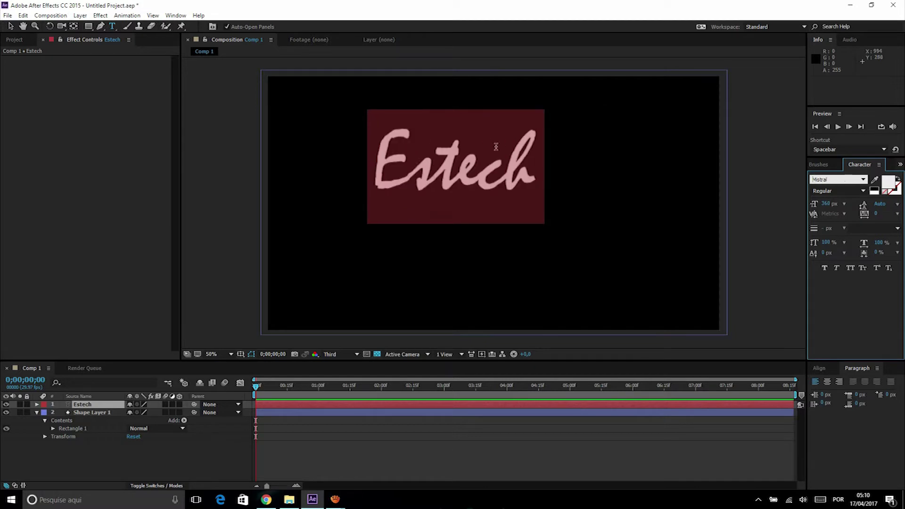
{"action": "left_click", "coordinate": [9, 27]}
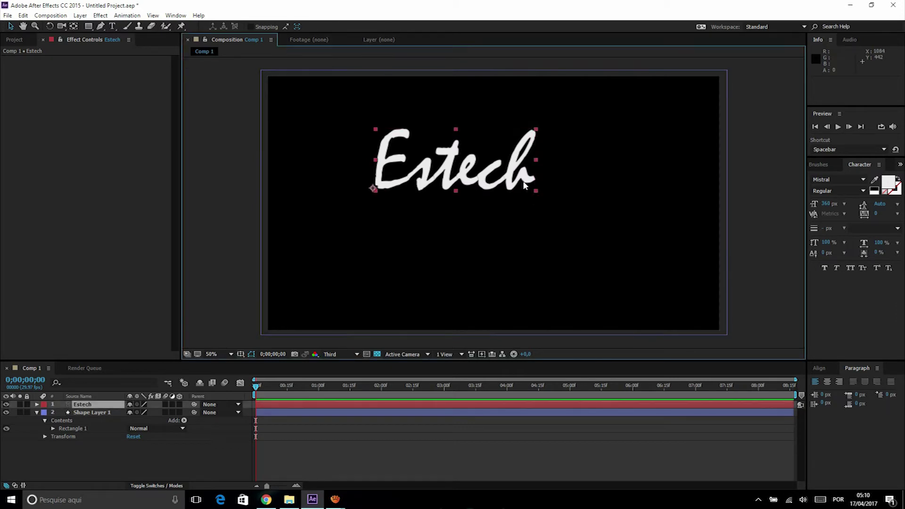
Step: Scale the Estech text up to about 159% and move it down toward centre
{"action": "left_click_drag", "start_coordinate": [536, 191], "coordinate": [631, 220]}
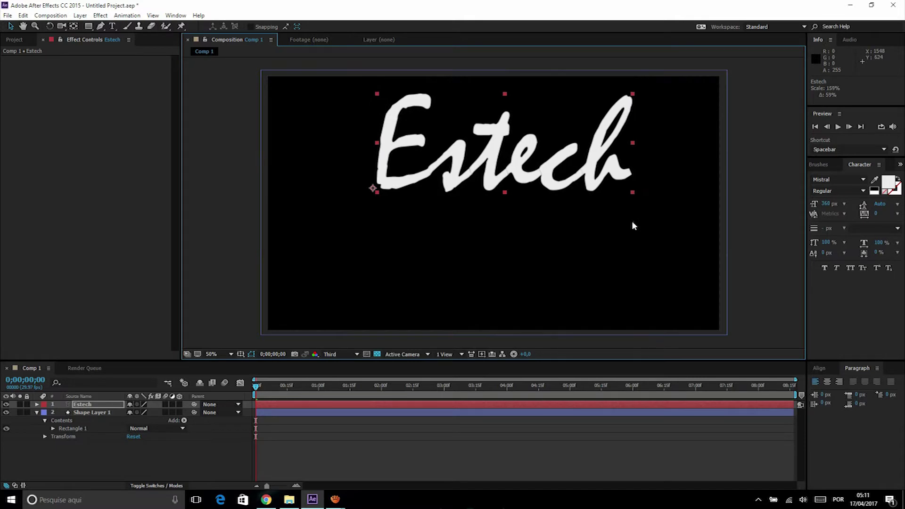
{"action": "left_click_drag", "start_coordinate": [581, 163], "coordinate": [567, 196]}
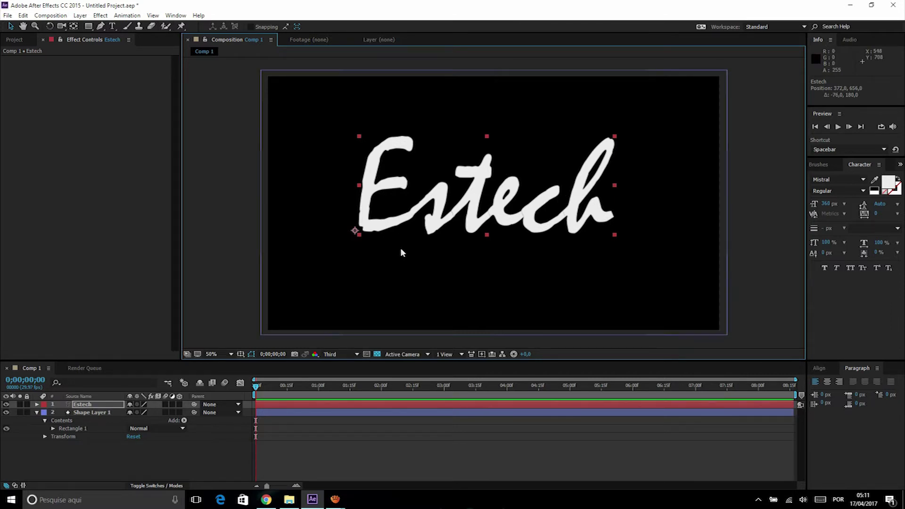
{"action": "left_click", "coordinate": [97, 407]}
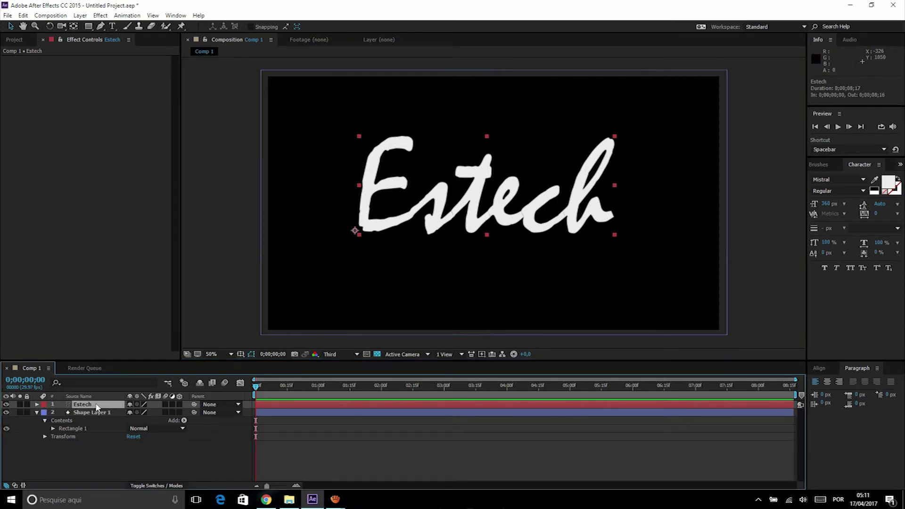
Step: Collapse Shape Layer 1's properties and briefly toggle its visibility to check the comp
{"action": "left_click", "coordinate": [37, 412]}
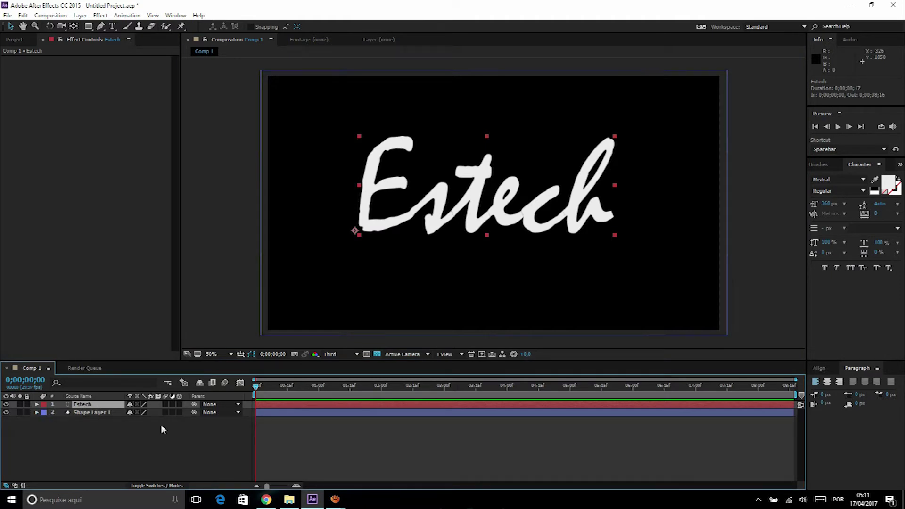
{"action": "left_click", "coordinate": [6, 413]}
{"action": "left_click", "coordinate": [6, 412]}
{"action": "left_click_drag", "start_coordinate": [100, 26], "coordinate": [137, 26]}
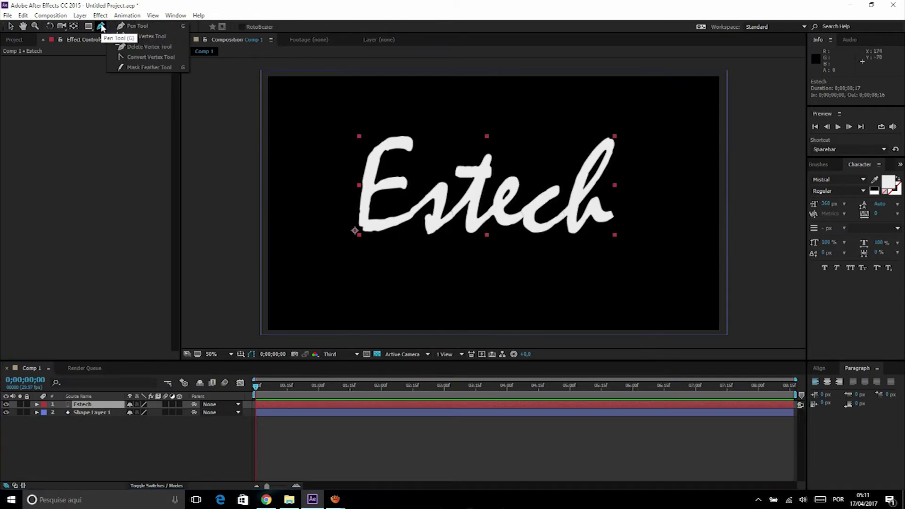
Step: Choose the Pen Tool and set the viewer magnification to 100%
{"action": "left_click", "coordinate": [136, 26]}
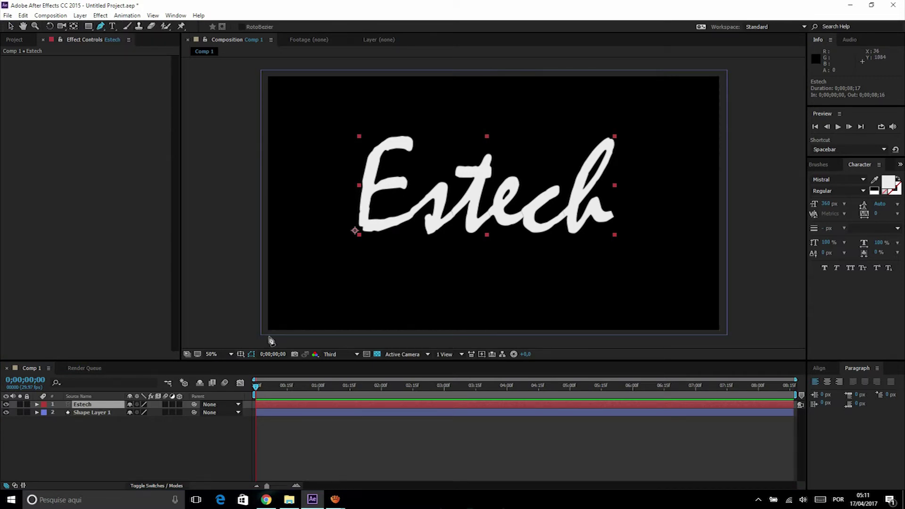
{"action": "left_click", "coordinate": [231, 353]}
{"action": "left_click", "coordinate": [226, 281]}
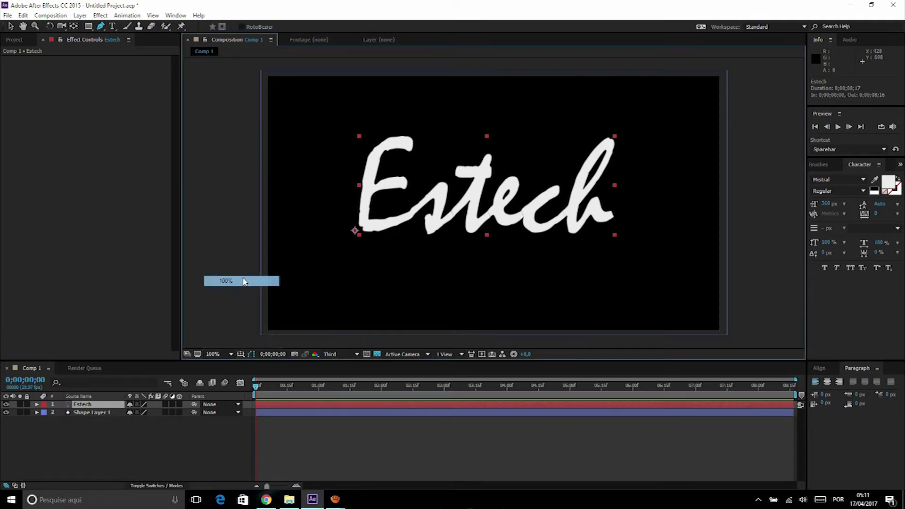
{"action": "key", "text": "period"}
{"action": "key", "text": "comma"}
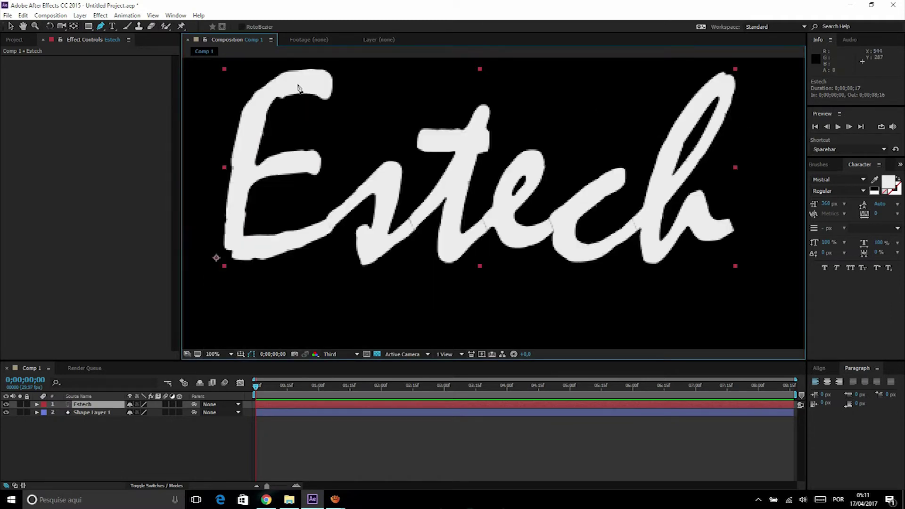
{"action": "key", "text": "period"}
{"action": "key", "text": "comma"}
Step: Pan to frame the lettering and start Mask 1 at the top of the E
{"action": "mouse_move", "coordinate": [385, 113]}
{"action": "left_mouse_down"}
{"action": "mouse_move", "coordinate": [399, 133]}
{"action": "mouse_move", "coordinate": [427, 133]}
{"action": "left_mouse_up"}
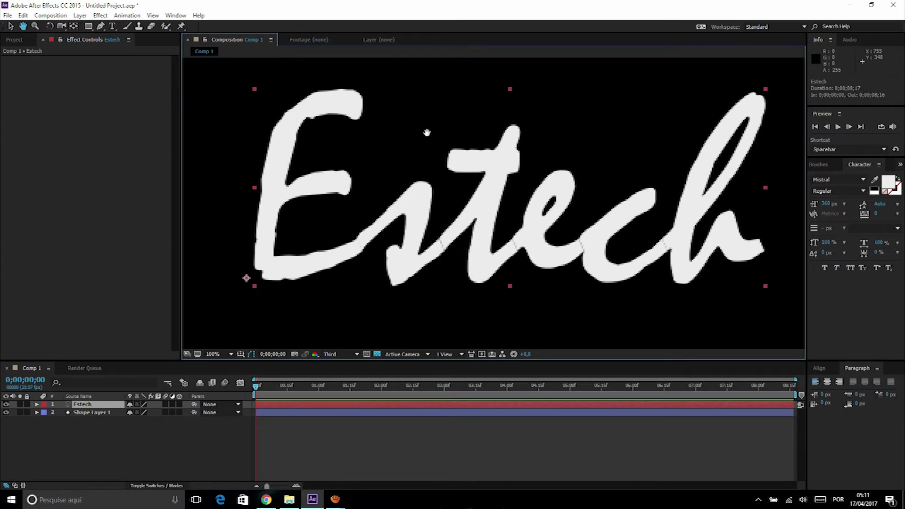
{"action": "left_click_drag", "start_coordinate": [426, 132], "coordinate": [416, 134]}
{"action": "key", "text": "g"}
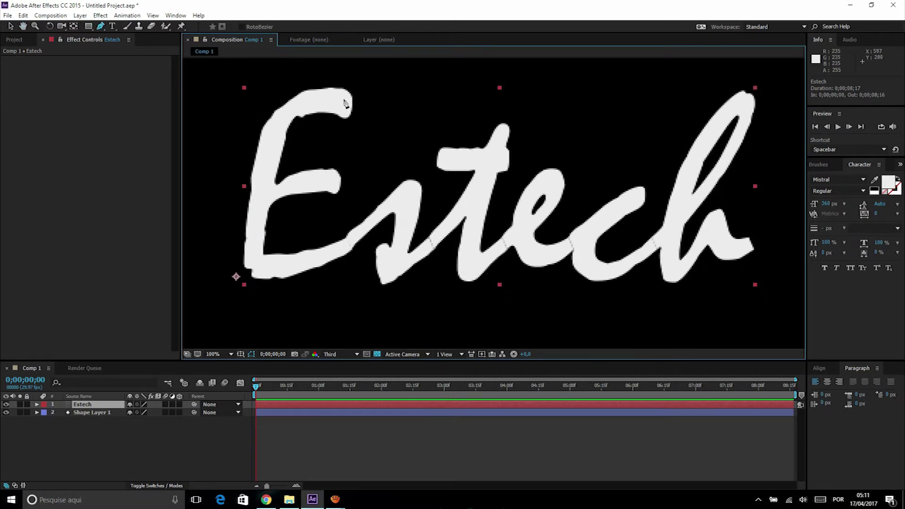
{"action": "left_click", "coordinate": [349, 102]}
Step: Trace the E's top curve, left stroke and middle bar with mask points, adjusting the bar's end
{"action": "left_click", "coordinate": [319, 98]}
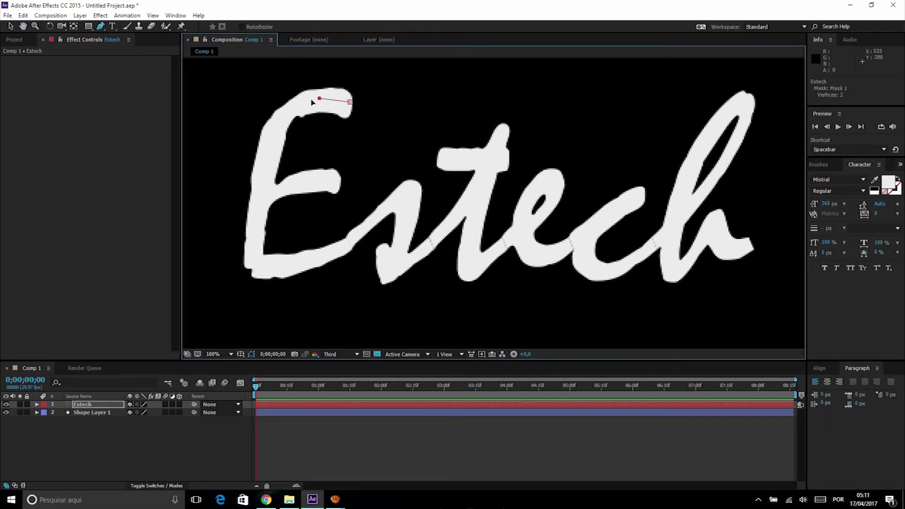
{"action": "left_click", "coordinate": [297, 103]}
{"action": "left_click", "coordinate": [282, 115]}
{"action": "left_click", "coordinate": [272, 137]}
{"action": "left_click", "coordinate": [268, 155]}
{"action": "left_click", "coordinate": [264, 182]}
{"action": "left_click", "coordinate": [266, 191]}
{"action": "left_click", "coordinate": [296, 182]}
{"action": "left_click", "coordinate": [318, 181]}
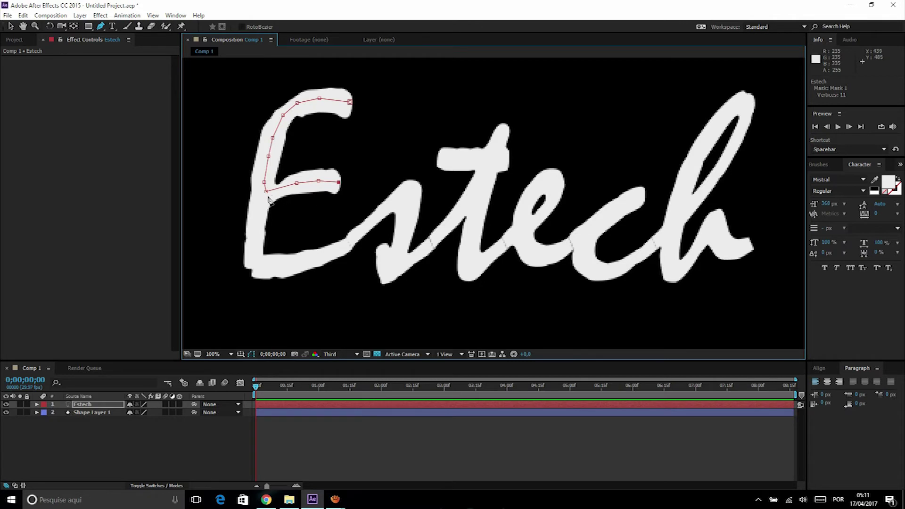
{"action": "left_click", "coordinate": [266, 191]}
{"action": "left_click_drag", "start_coordinate": [339, 182], "coordinate": [335, 182]}
Step: Extend the mask down the lower stroke and along the E's base, then reveal Mask Path
{"action": "left_click", "coordinate": [335, 189]}
{"action": "left_click", "coordinate": [266, 197]}
{"action": "left_click", "coordinate": [255, 246]}
{"action": "left_click", "coordinate": [256, 266]}
{"action": "left_click", "coordinate": [272, 267]}
{"action": "left_click", "coordinate": [314, 259]}
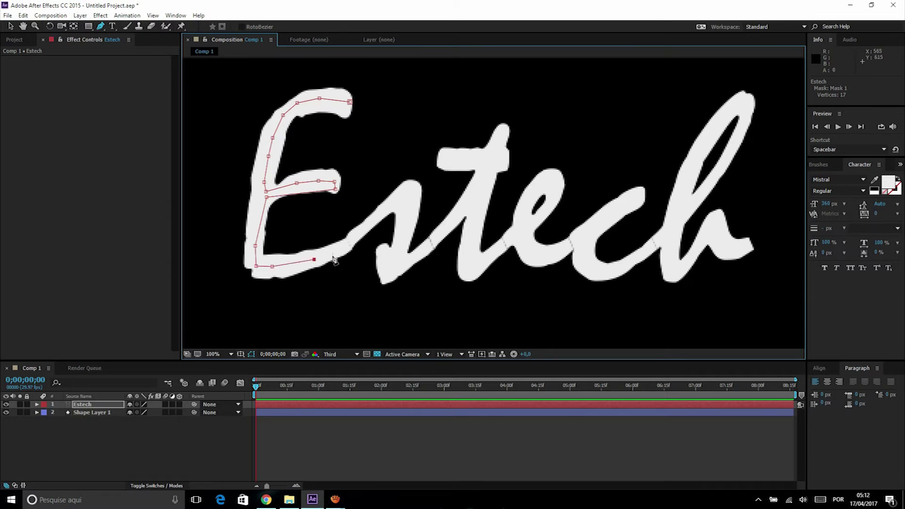
{"action": "left_click", "coordinate": [340, 247]}
{"action": "key", "text": "m"}
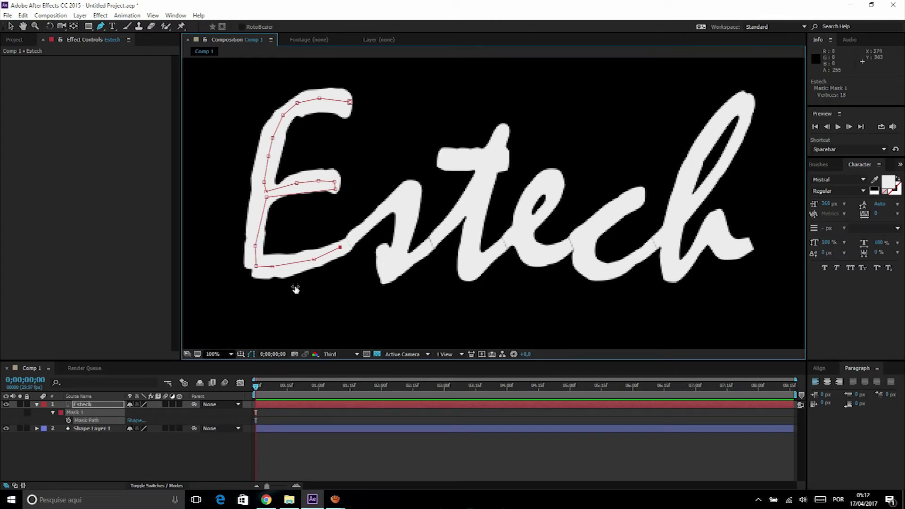
Step: Add Pen mask points tracing up, over and down around the s of Estech
{"action": "left_click", "coordinate": [373, 218]}
{"action": "left_click", "coordinate": [399, 192]}
{"action": "left_click", "coordinate": [410, 189]}
{"action": "left_click", "coordinate": [408, 197]}
{"action": "left_click", "coordinate": [408, 219]}
{"action": "left_click", "coordinate": [403, 242]}
{"action": "left_click", "coordinate": [394, 263]}
{"action": "left_click", "coordinate": [384, 267]}
{"action": "left_click", "coordinate": [395, 264]}
{"action": "left_click", "coordinate": [403, 262]}
{"action": "left_click", "coordinate": [418, 253]}
Step: Trace the mask up the t, across its crossbar, and down into its lower curve
{"action": "left_click", "coordinate": [447, 223]}
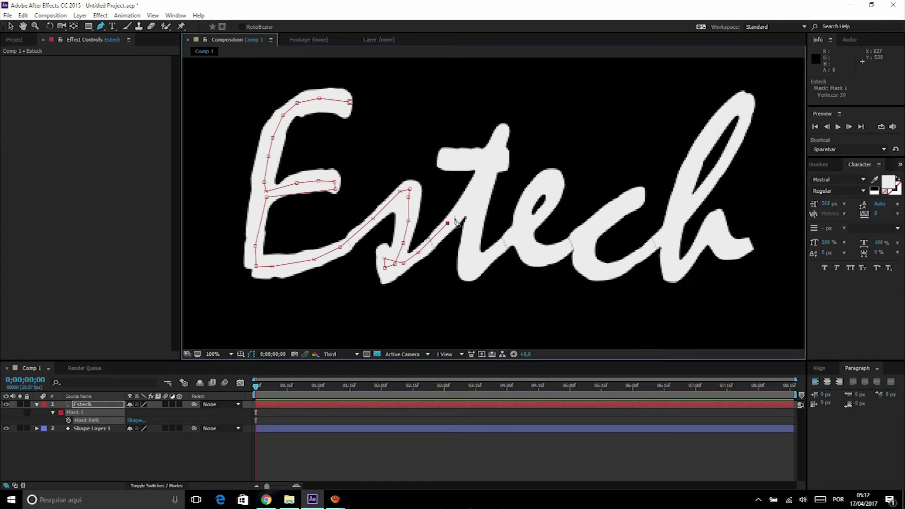
{"action": "left_click", "coordinate": [470, 197]}
{"action": "left_click", "coordinate": [490, 162]}
{"action": "left_click", "coordinate": [503, 131]}
{"action": "left_click", "coordinate": [495, 140]}
{"action": "left_click", "coordinate": [477, 156]}
{"action": "left_click", "coordinate": [439, 158]}
{"action": "left_click", "coordinate": [505, 157]}
{"action": "left_click", "coordinate": [493, 169]}
{"action": "left_click", "coordinate": [483, 186]}
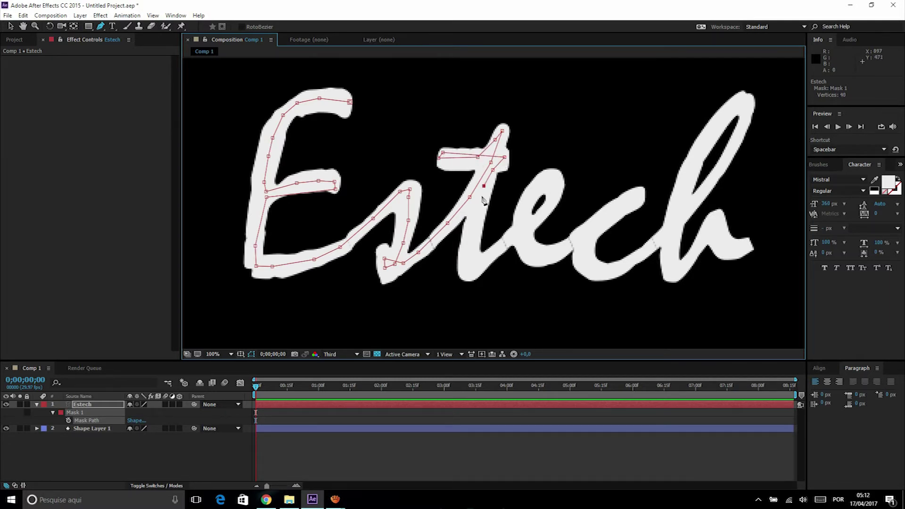
{"action": "left_click", "coordinate": [472, 235]}
{"action": "left_click", "coordinate": [467, 264]}
{"action": "left_click", "coordinate": [470, 271]}
{"action": "left_click", "coordinate": [506, 241]}
Step: Continue the mask up, around the top loop, and along the bottom of the e
{"action": "left_click", "coordinate": [527, 230]}
{"action": "left_click", "coordinate": [545, 210]}
{"action": "left_click", "coordinate": [556, 192]}
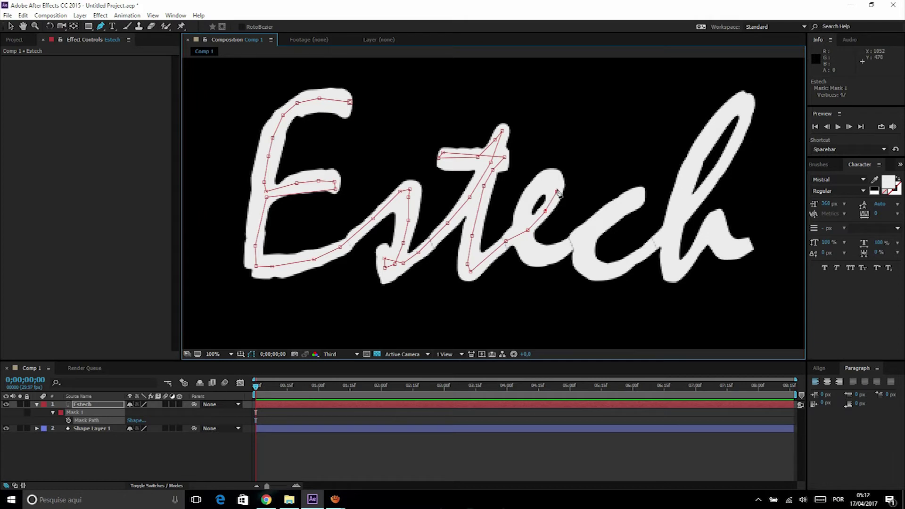
{"action": "left_click", "coordinate": [552, 181]}
{"action": "left_click", "coordinate": [543, 179]}
{"action": "left_click", "coordinate": [535, 186]}
{"action": "left_click", "coordinate": [523, 208]}
{"action": "left_click", "coordinate": [525, 242]}
{"action": "left_click", "coordinate": [532, 251]}
{"action": "left_click", "coordinate": [544, 253]}
{"action": "left_click", "coordinate": [566, 246]}
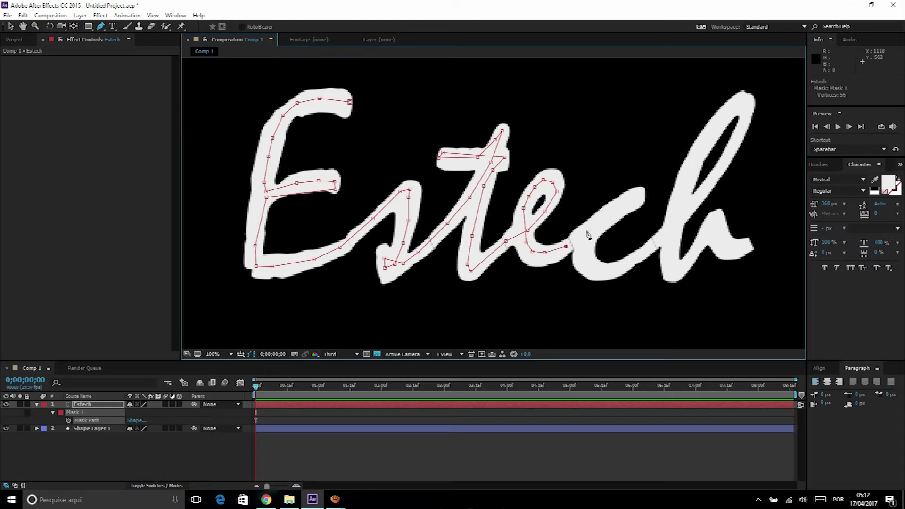
Step: Trace the mask along the c, moving the last point back onto the letter
{"action": "left_click", "coordinate": [596, 220]}
{"action": "left_click", "coordinate": [621, 204]}
{"action": "left_click", "coordinate": [639, 198]}
{"action": "left_click", "coordinate": [628, 205]}
{"action": "left_click", "coordinate": [588, 227]}
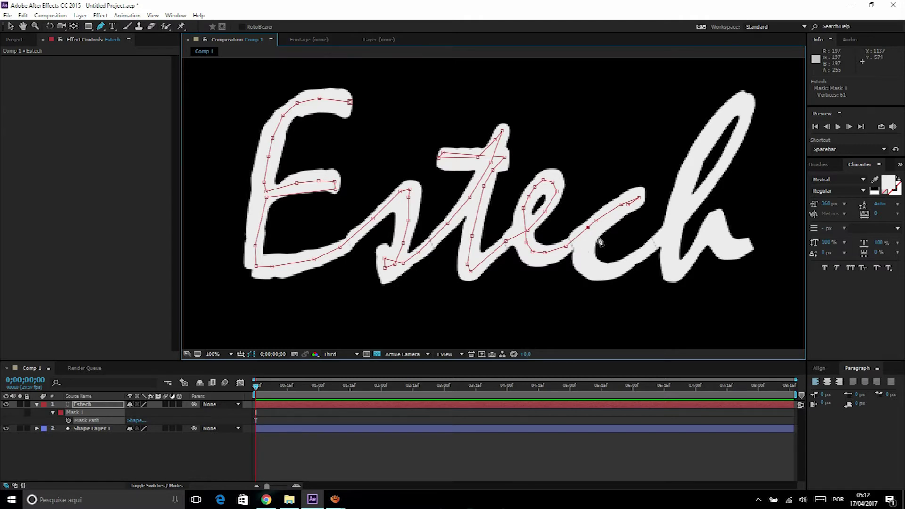
{"action": "left_click", "coordinate": [610, 215]}
{"action": "left_click", "coordinate": [583, 249]}
{"action": "left_click", "coordinate": [592, 267]}
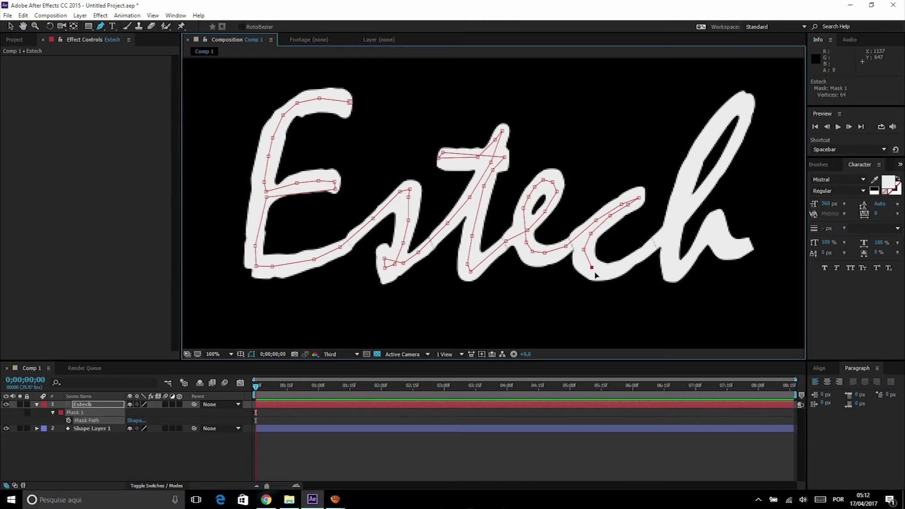
{"action": "left_click", "coordinate": [614, 297]}
{"action": "left_click_drag", "start_coordinate": [614, 298], "coordinate": [603, 268]}
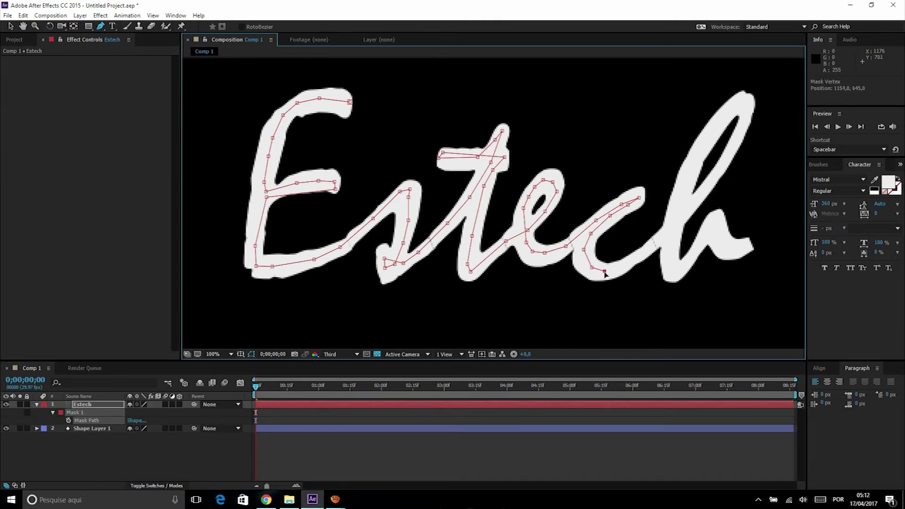
Step: Extend the mask into the h, up to its top and back down the stem
{"action": "left_click", "coordinate": [622, 264]}
{"action": "left_click", "coordinate": [644, 253]}
{"action": "left_click", "coordinate": [675, 225]}
{"action": "left_click", "coordinate": [716, 174]}
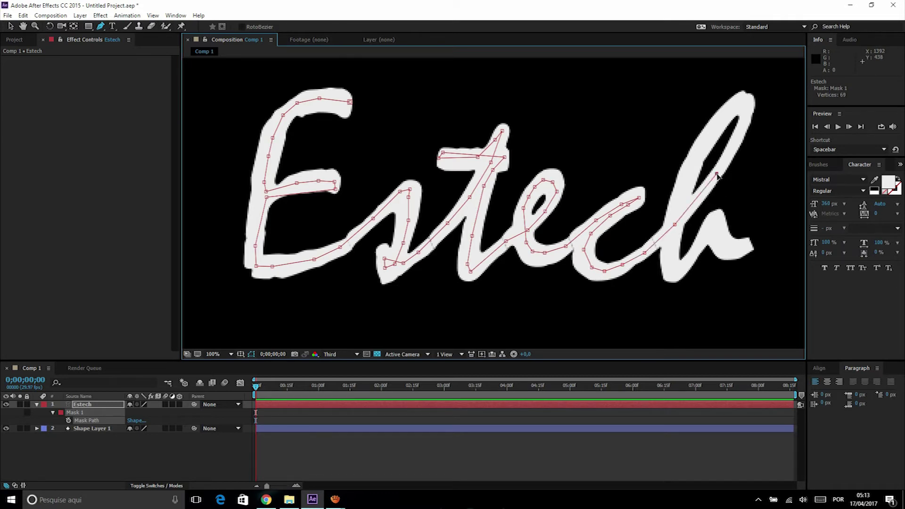
{"action": "left_click", "coordinate": [736, 137]}
{"action": "left_click", "coordinate": [747, 109]}
{"action": "left_click", "coordinate": [714, 126]}
{"action": "left_click", "coordinate": [697, 151]}
{"action": "left_click", "coordinate": [684, 177]}
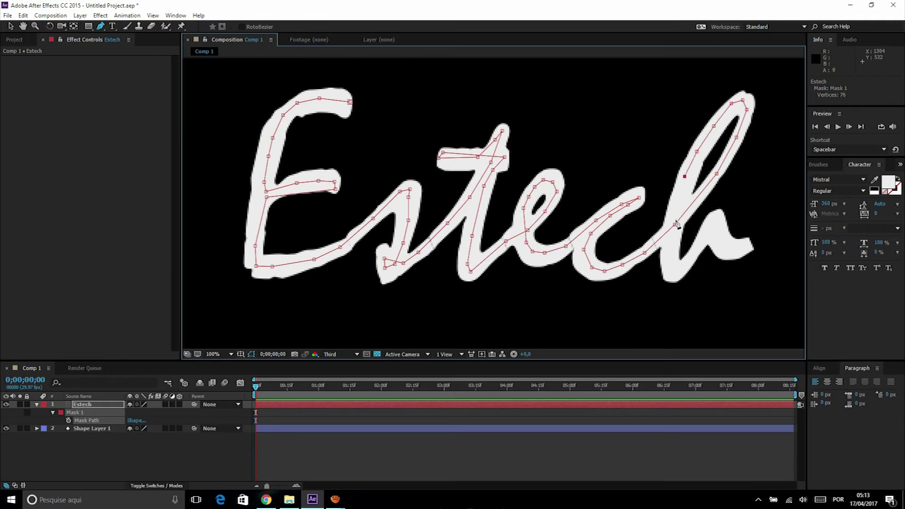
{"action": "left_click", "coordinate": [670, 243]}
Step: Trace the h's arch and right leg, ending Mask 1 at the h's tail
{"action": "left_click", "coordinate": [687, 262]}
{"action": "left_click", "coordinate": [700, 240]}
{"action": "left_click", "coordinate": [710, 228]}
{"action": "left_click", "coordinate": [716, 227]}
{"action": "left_click", "coordinate": [719, 238]}
{"action": "left_click", "coordinate": [728, 246]}
{"action": "left_click", "coordinate": [742, 246]}
{"action": "left_click", "coordinate": [753, 239]}
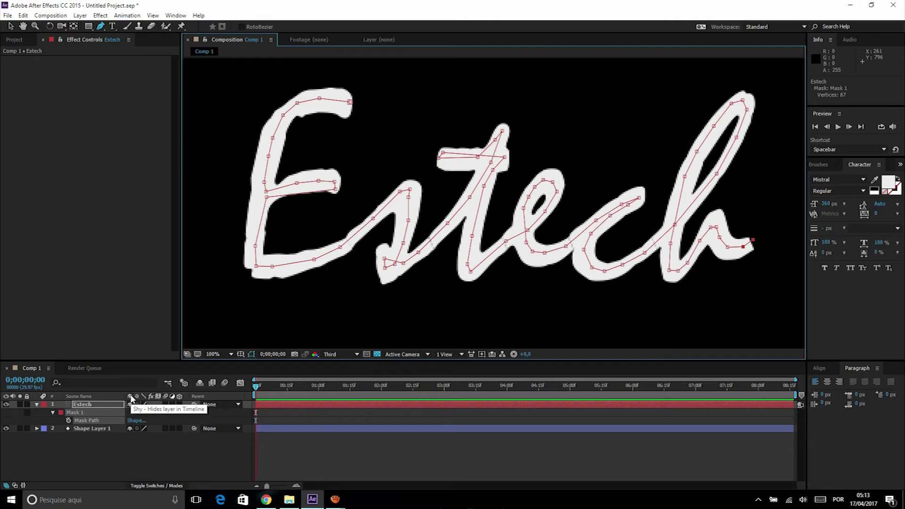
Step: Apply Effect > Generate > Stroke to the Estech layer
{"action": "left_click", "coordinate": [100, 17]}
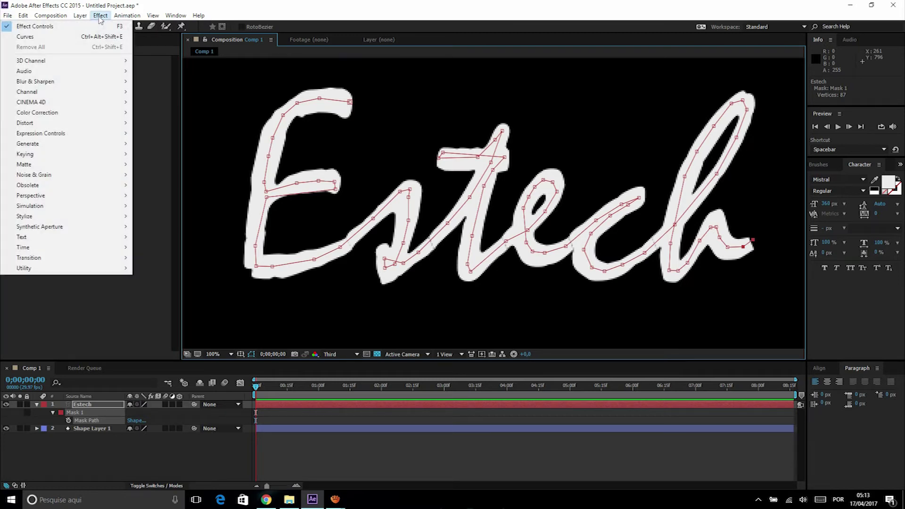
{"action": "mouse_move", "coordinate": [84, 149]}
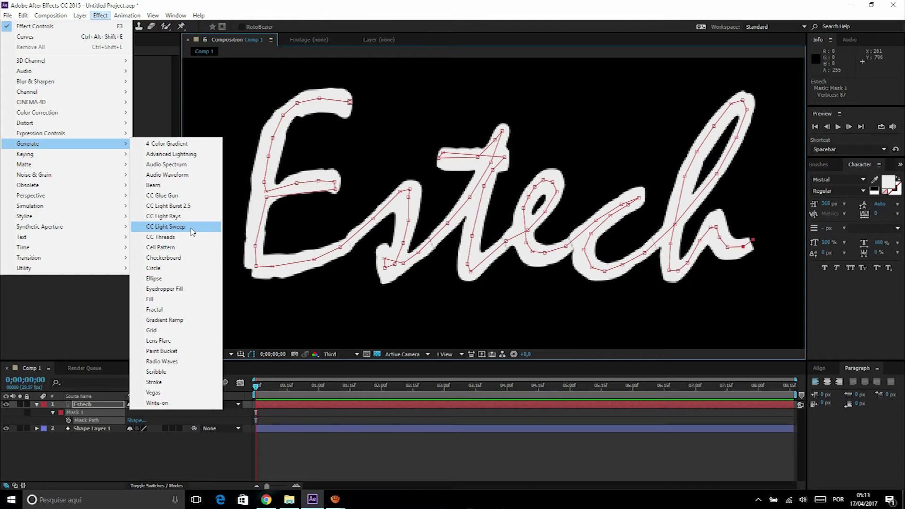
{"action": "left_click", "coordinate": [184, 382]}
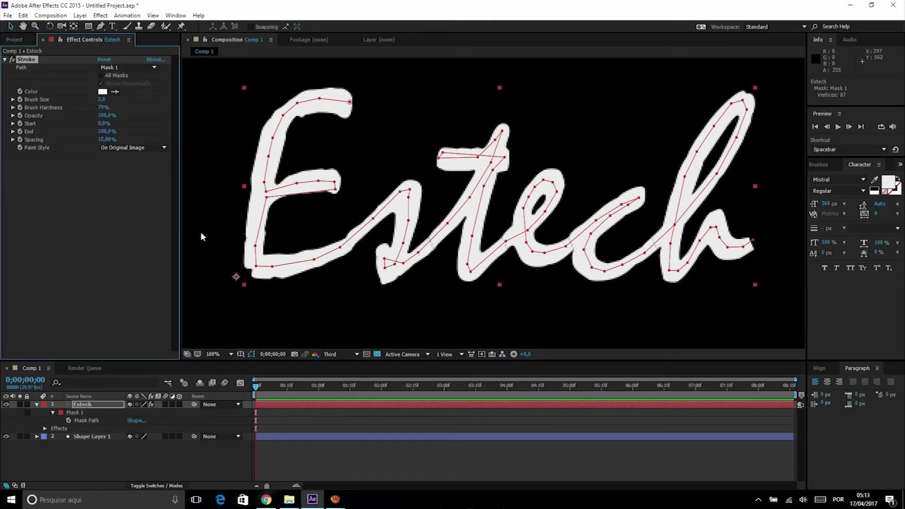
Step: Reopen the Effect menu and close it without adding anything
{"action": "left_click", "coordinate": [101, 15]}
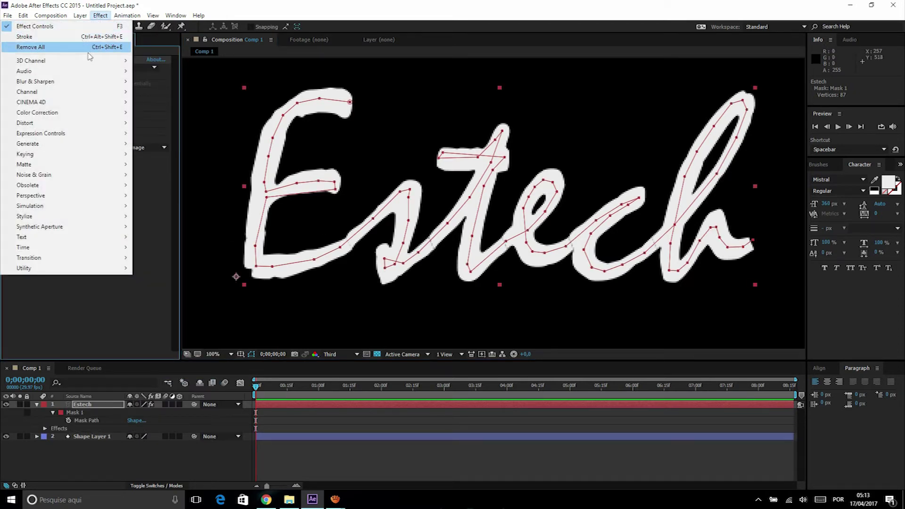
{"action": "mouse_move", "coordinate": [82, 111]}
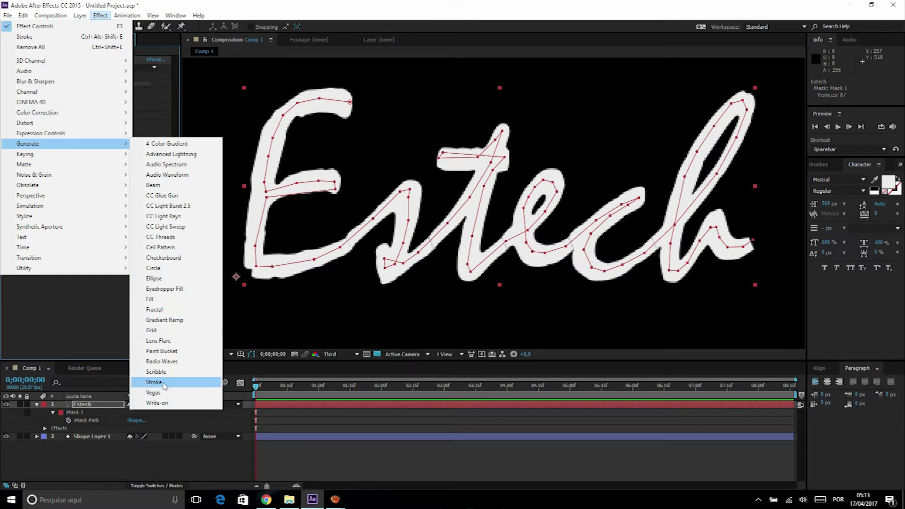
{"action": "left_click", "coordinate": [366, 5]}
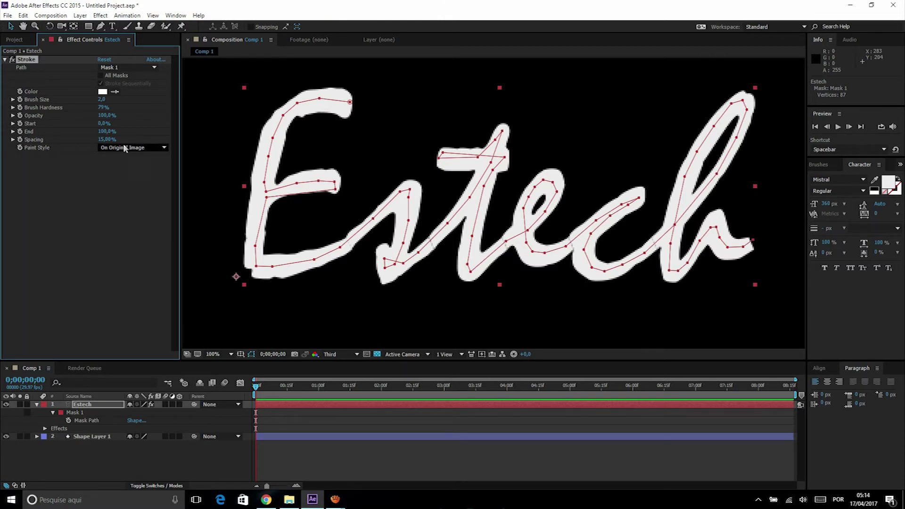
Step: Set the Stroke Paint Style to Reveal Original Image and Brush Size to about 20.3
{"action": "left_click", "coordinate": [154, 151]}
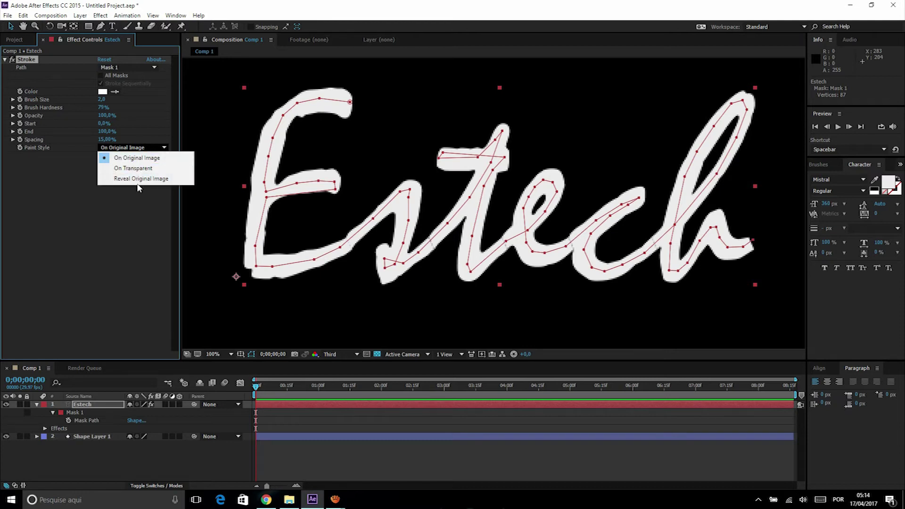
{"action": "left_click", "coordinate": [139, 180]}
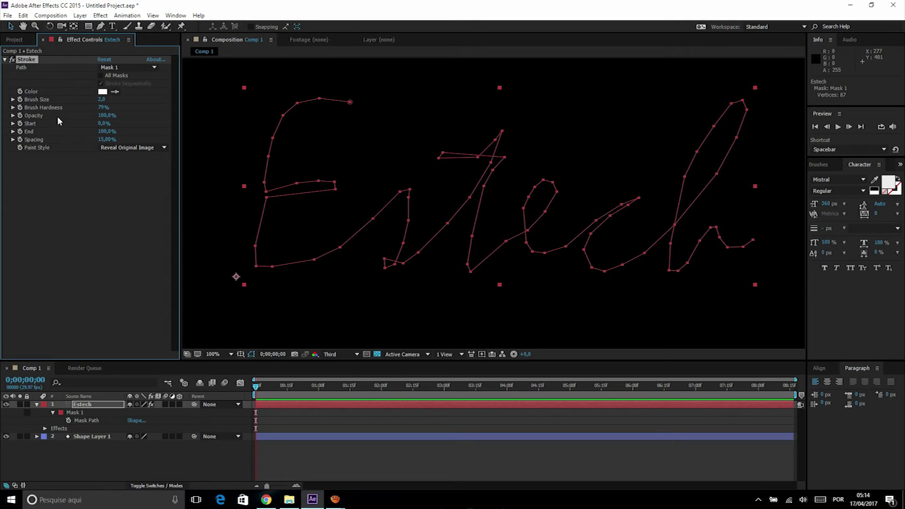
{"action": "left_click_drag", "start_coordinate": [103, 101], "coordinate": [181, 92]}
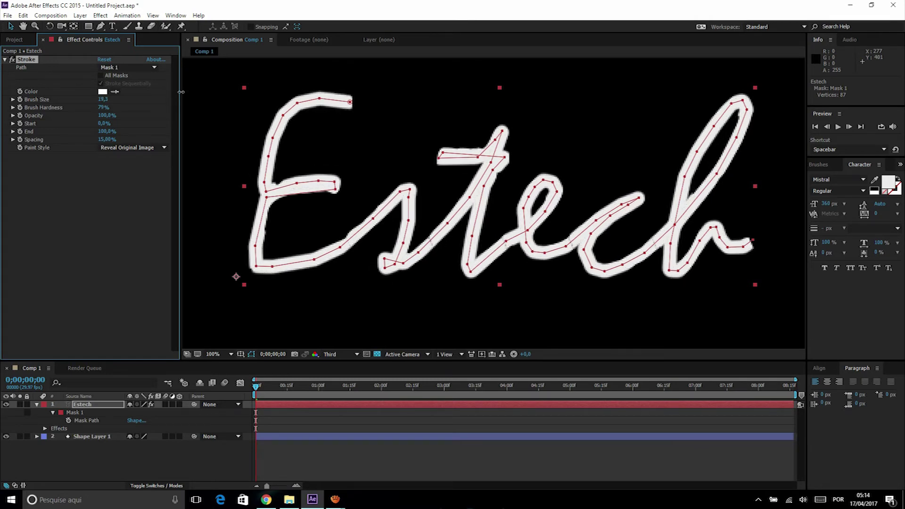
{"action": "mouse_move", "coordinate": [181, 92]}
{"action": "left_mouse_down"}
{"action": "mouse_move", "coordinate": [142, 101]}
{"action": "mouse_move", "coordinate": [192, 101]}
{"action": "left_mouse_up"}
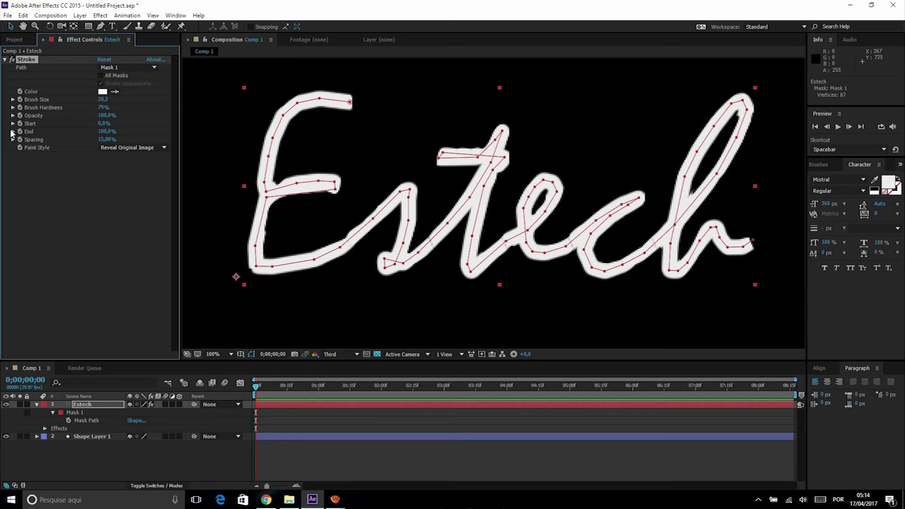
Step: Keyframe Stroke End at 0% at the start and 100% near 0;00;05;09, then scrub back
{"action": "left_click", "coordinate": [106, 132]}
{"action": "type", "text": "0"}
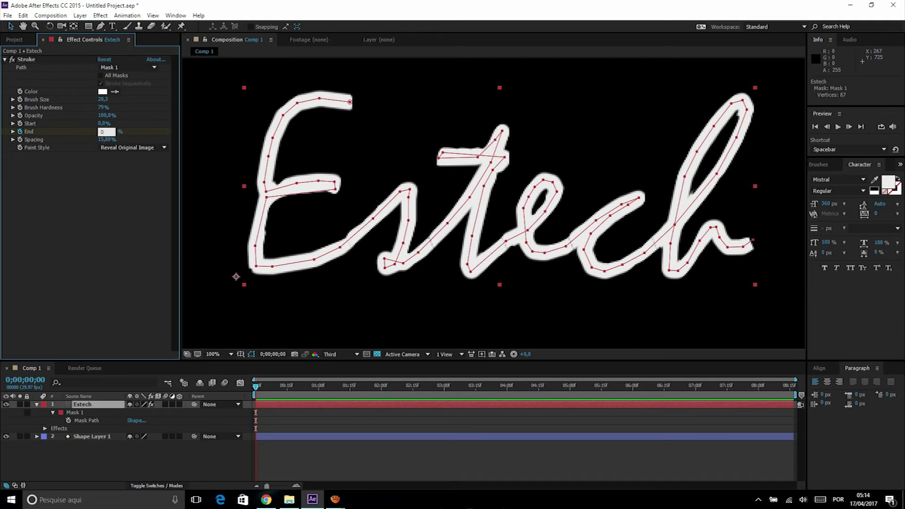
{"action": "key", "text": "Return"}
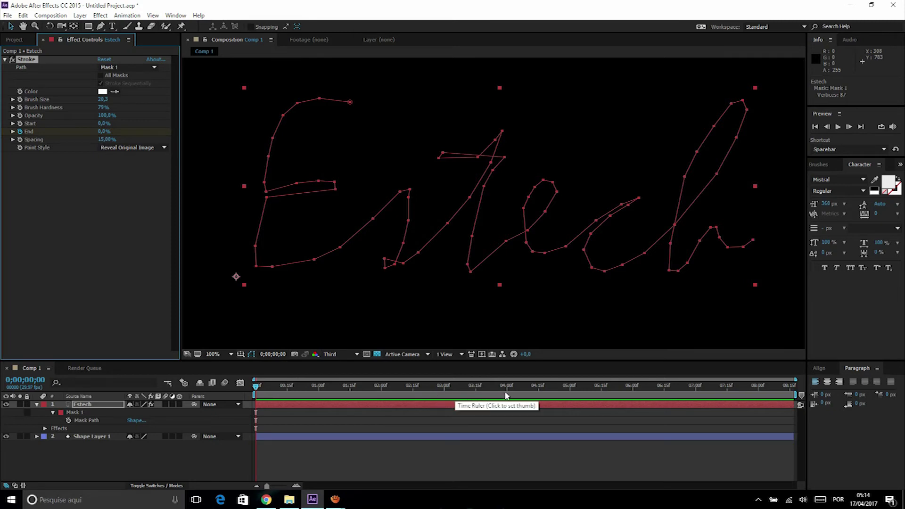
{"action": "left_click_drag", "start_coordinate": [308, 388], "coordinate": [471, 390]}
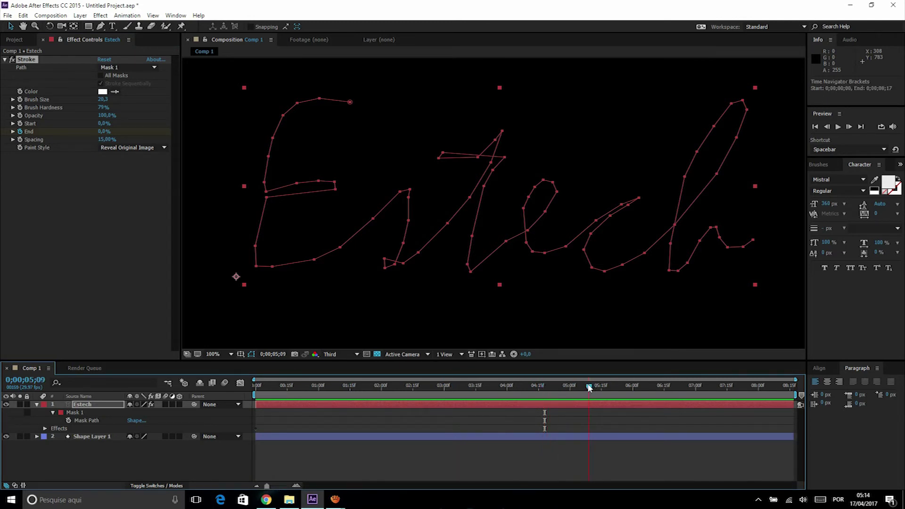
{"action": "left_click", "coordinate": [104, 132]}
{"action": "type", "text": "100"}
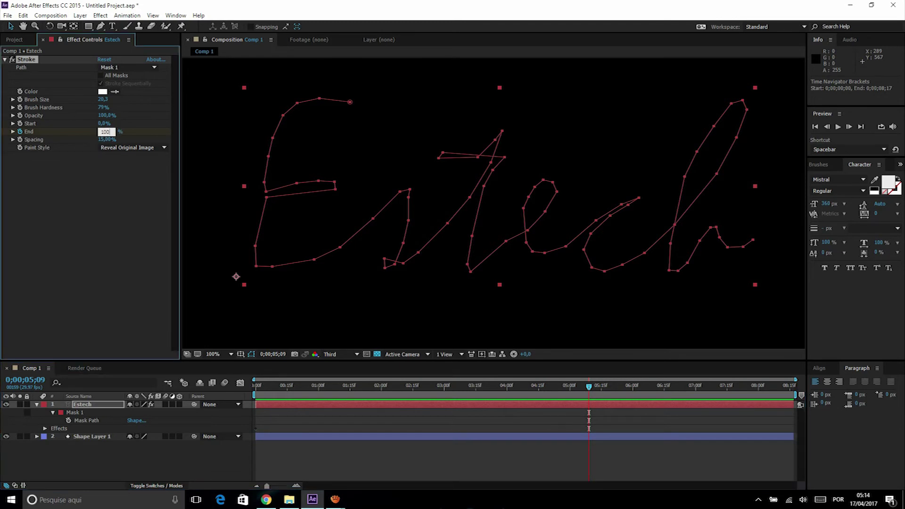
{"action": "mouse_move", "coordinate": [593, 394]}
{"action": "left_mouse_down"}
{"action": "mouse_move", "coordinate": [492, 387]}
{"action": "mouse_move", "coordinate": [233, 408]}
{"action": "left_mouse_up"}
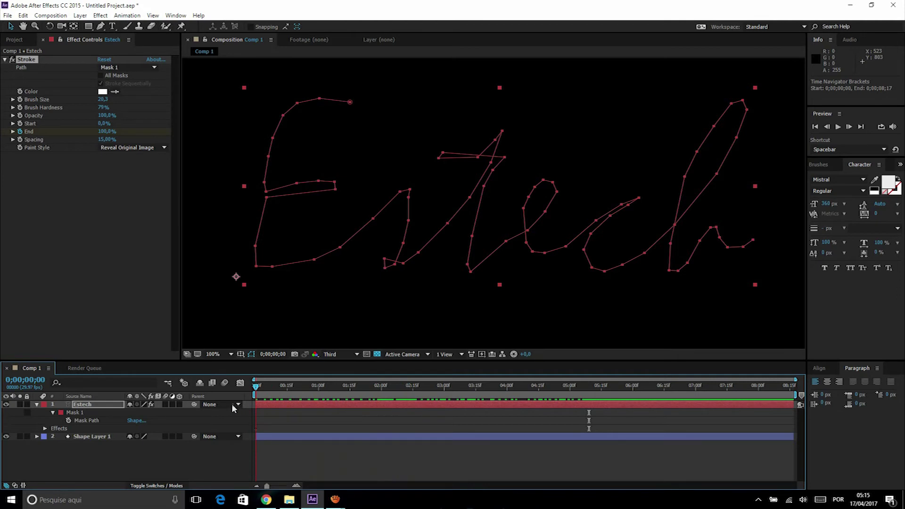
{"action": "left_click", "coordinate": [839, 127]}
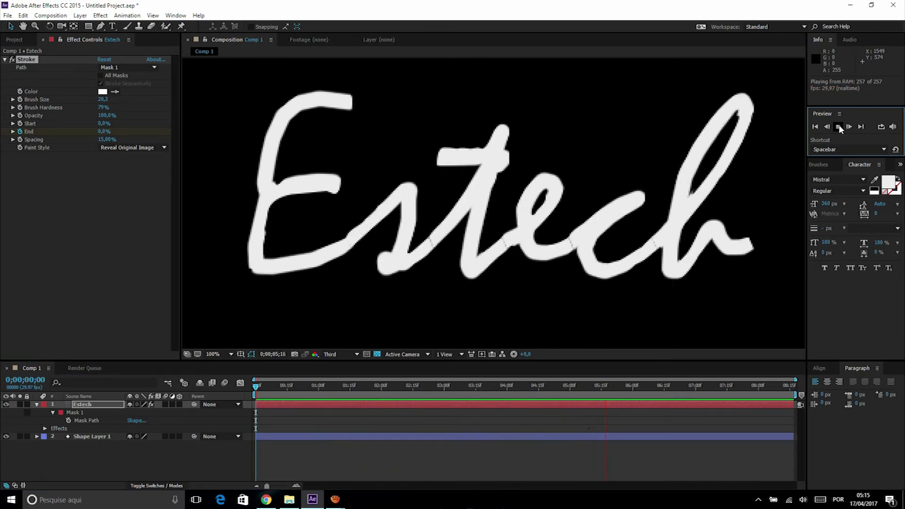
{"action": "left_click", "coordinate": [547, 401]}
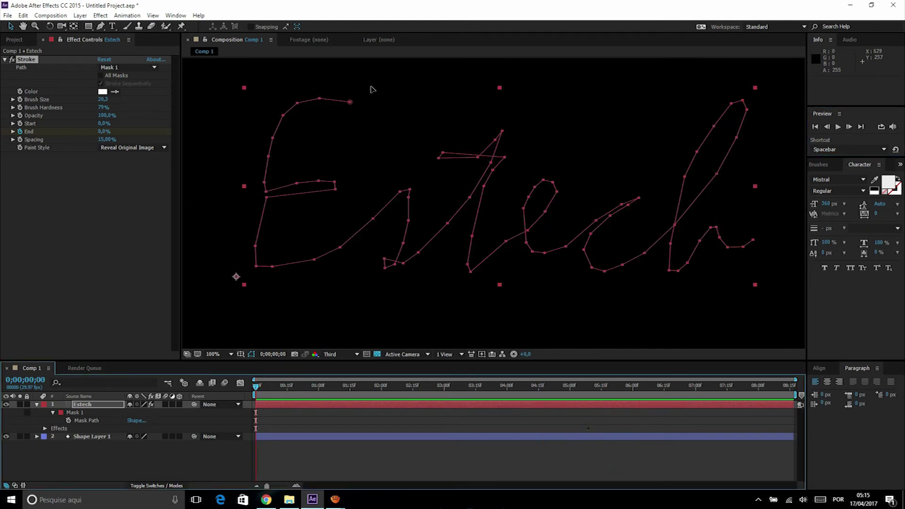
{"action": "left_click", "coordinate": [837, 126]}
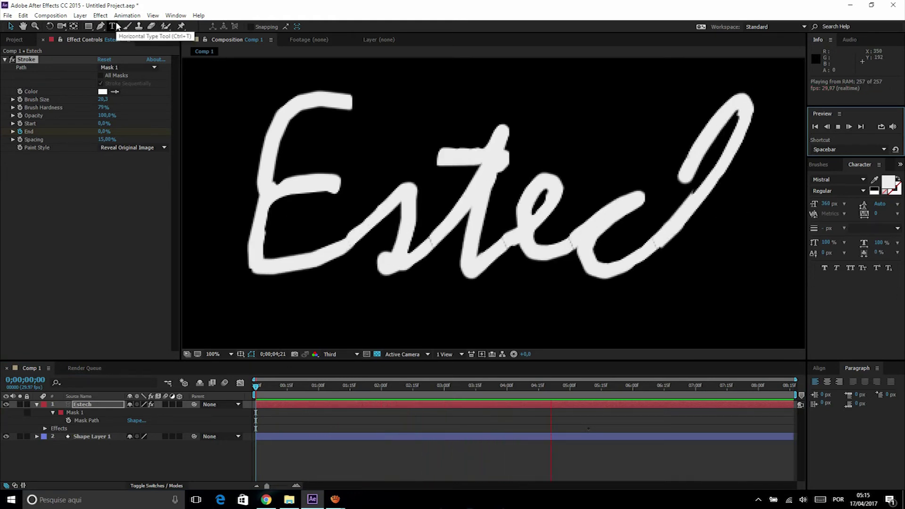
{"action": "key", "text": "space"}
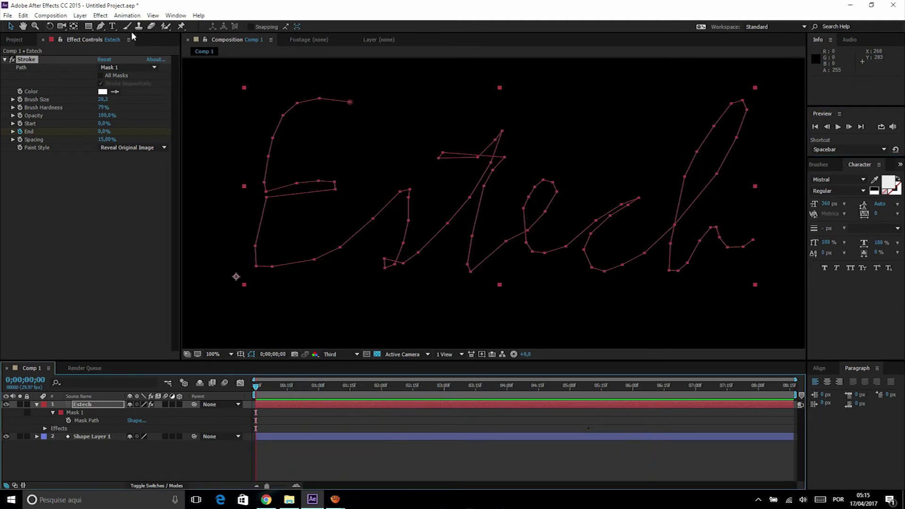
{"action": "left_click", "coordinate": [100, 16]}
{"action": "mouse_move", "coordinate": [83, 110]}
{"action": "mouse_move", "coordinate": [90, 148]}
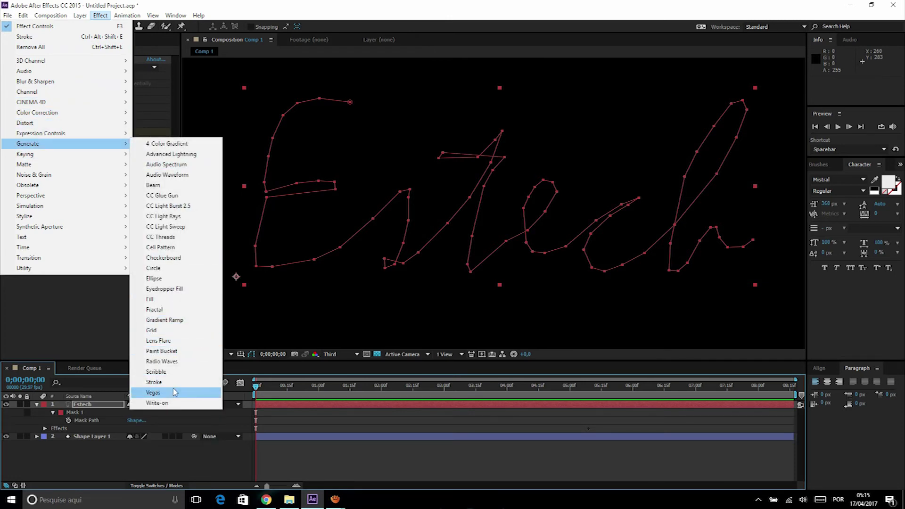
{"action": "left_click", "coordinate": [173, 382]}
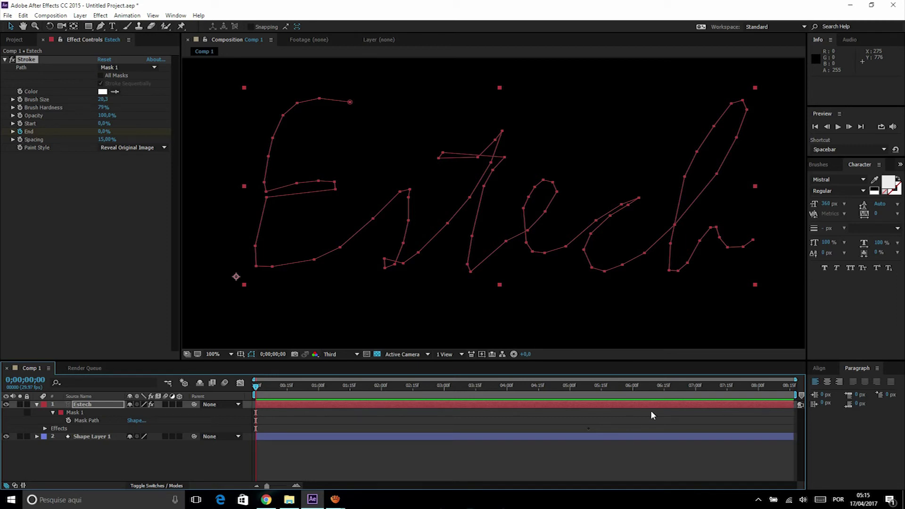
{"action": "left_click", "coordinate": [662, 394]}
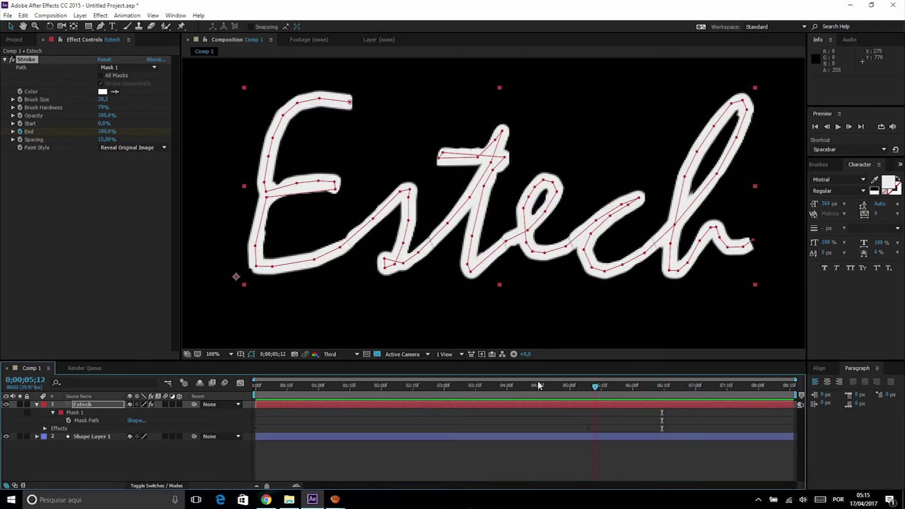
Step: Return to the composition start, toggle Mask 1's properties, and preview the write-on
{"action": "left_click_drag", "start_coordinate": [539, 385], "coordinate": [220, 372]}
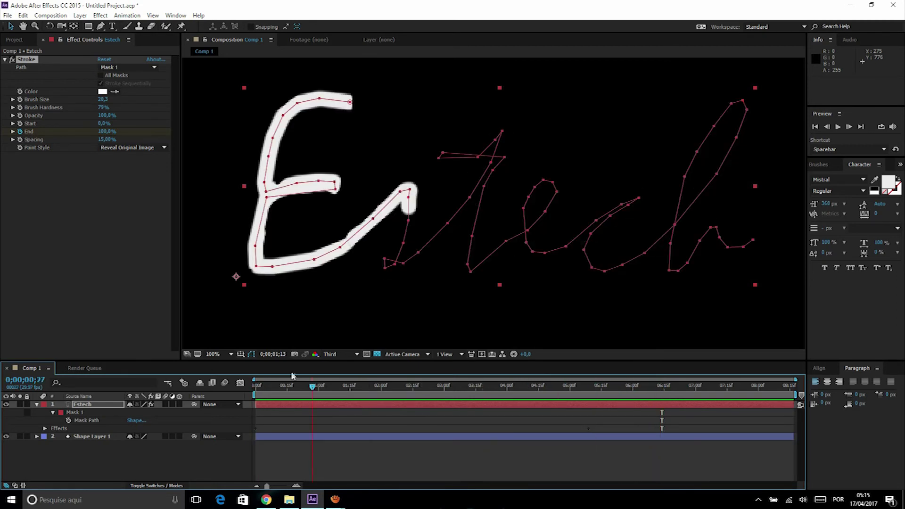
{"action": "left_click", "coordinate": [53, 413]}
{"action": "left_click", "coordinate": [53, 413]}
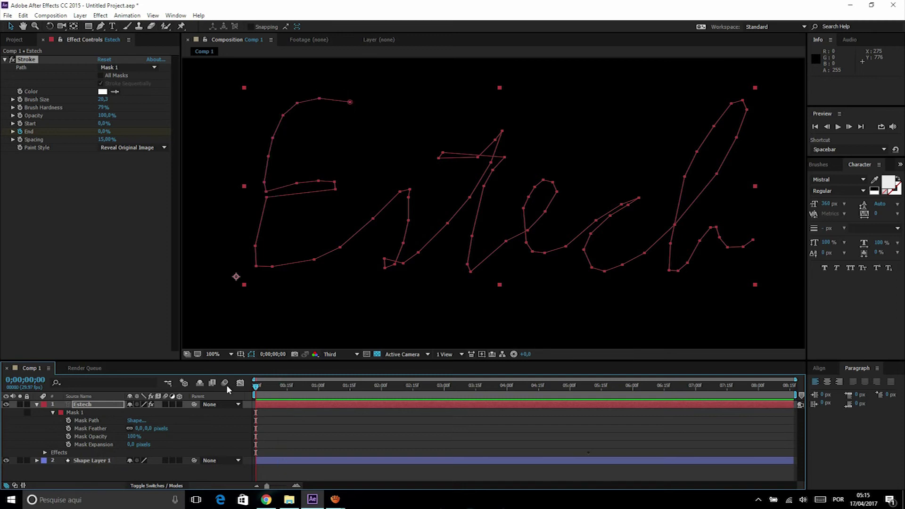
{"action": "key", "text": "space"}
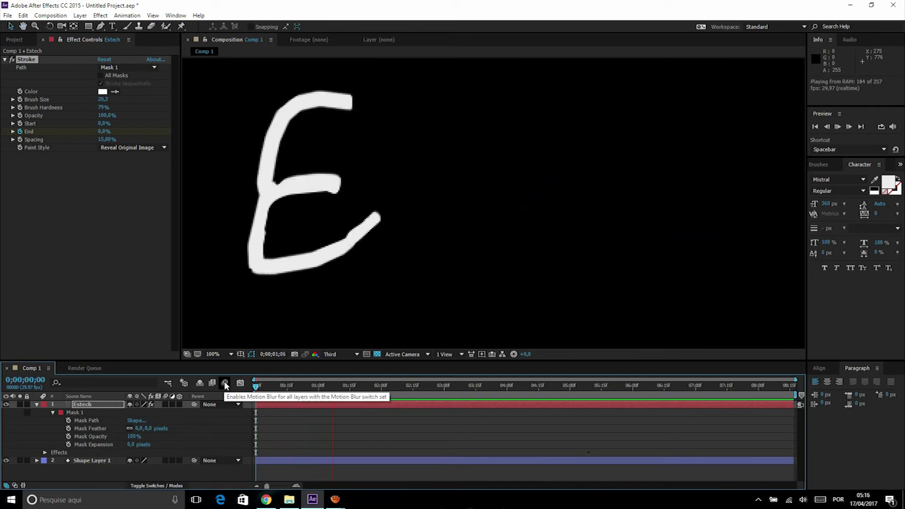
{"action": "key", "text": "space"}
Step: Show the Stroke properties in the timeline, move the End keyframe earlier, and preview
{"action": "left_click", "coordinate": [45, 452]}
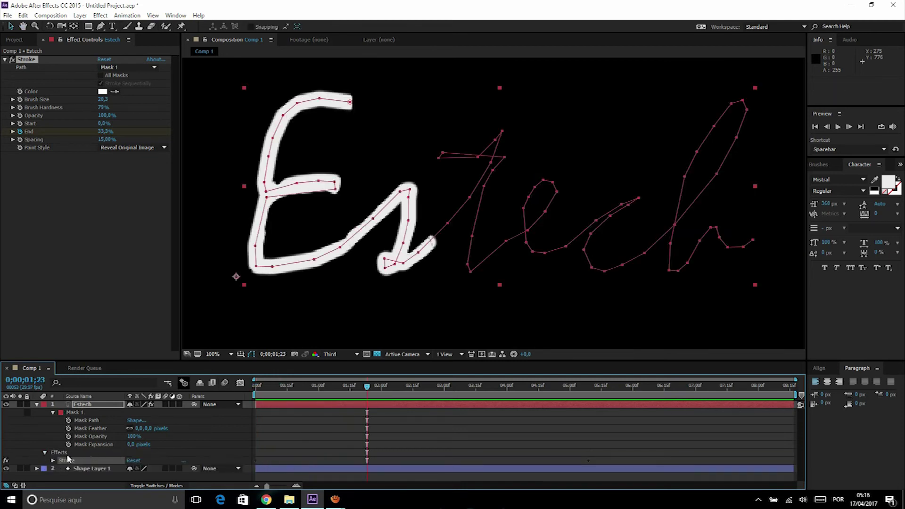
{"action": "left_click", "coordinate": [52, 460]}
{"action": "scroll", "coordinate": [326, 444], "scroll_direction": "down", "scroll_amount": 3}
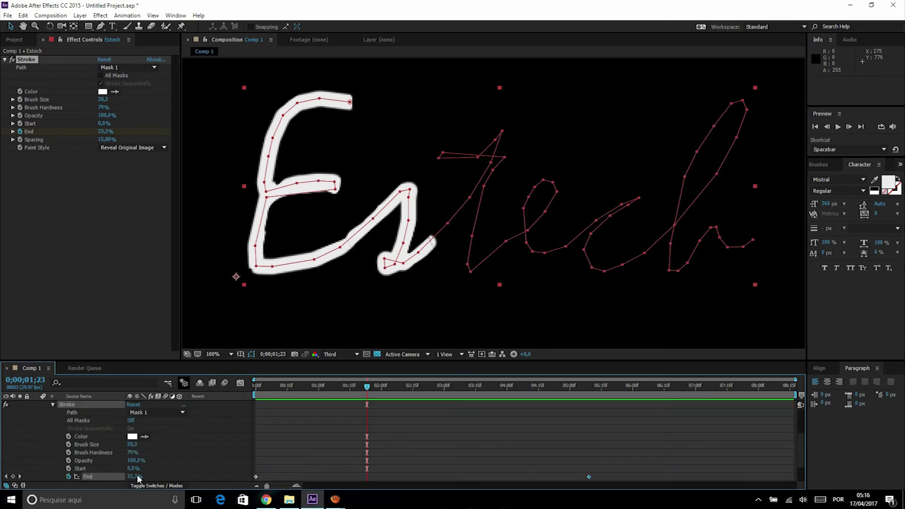
{"action": "left_click_drag", "start_coordinate": [588, 477], "coordinate": [369, 477]}
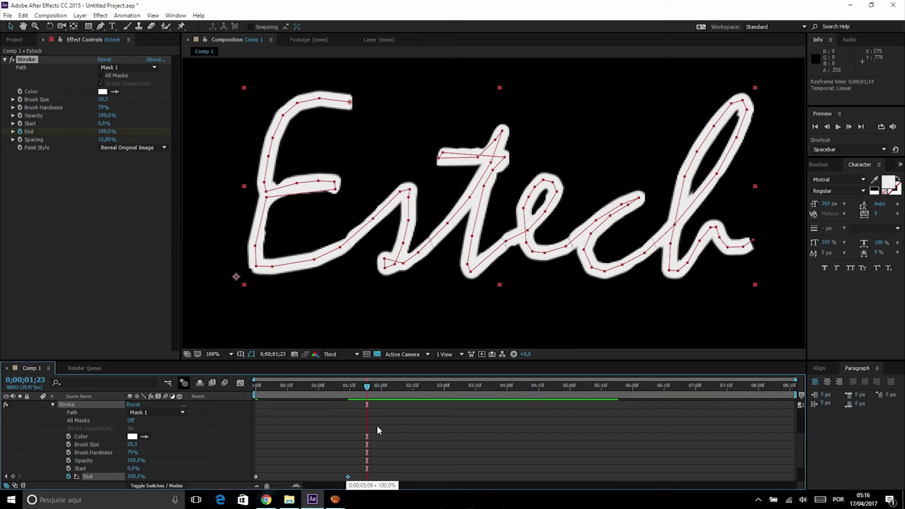
{"action": "left_click_drag", "start_coordinate": [367, 386], "coordinate": [236, 378]}
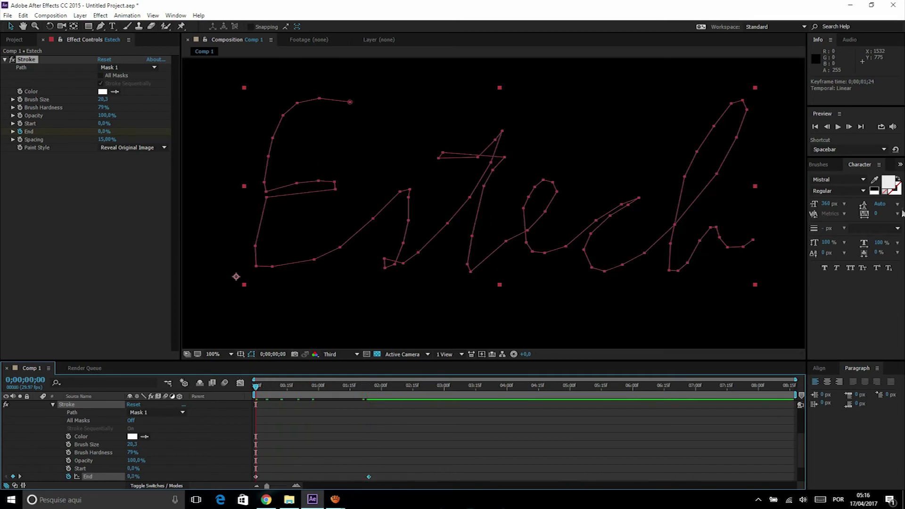
{"action": "left_click", "coordinate": [837, 127]}
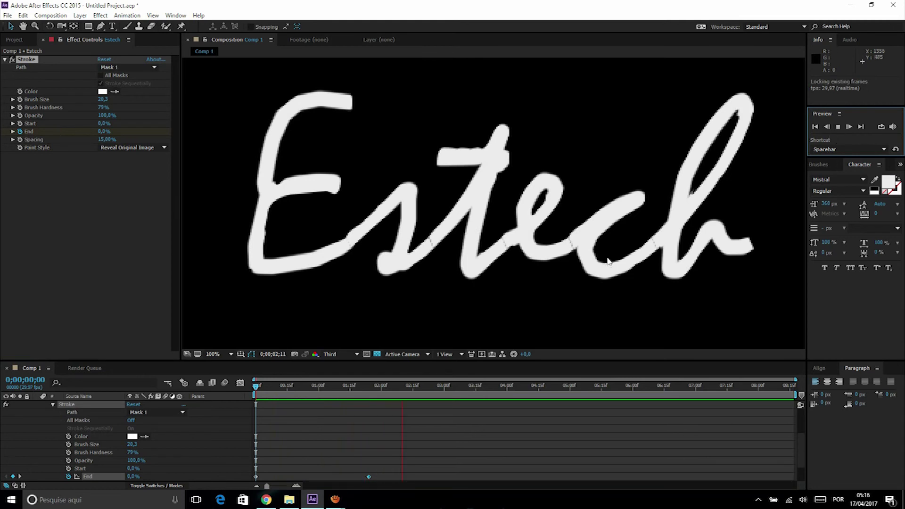
Step: Drag the End keyframe later to about 0;00;07;15, then rewind and deselect the layer
{"action": "left_click", "coordinate": [377, 472]}
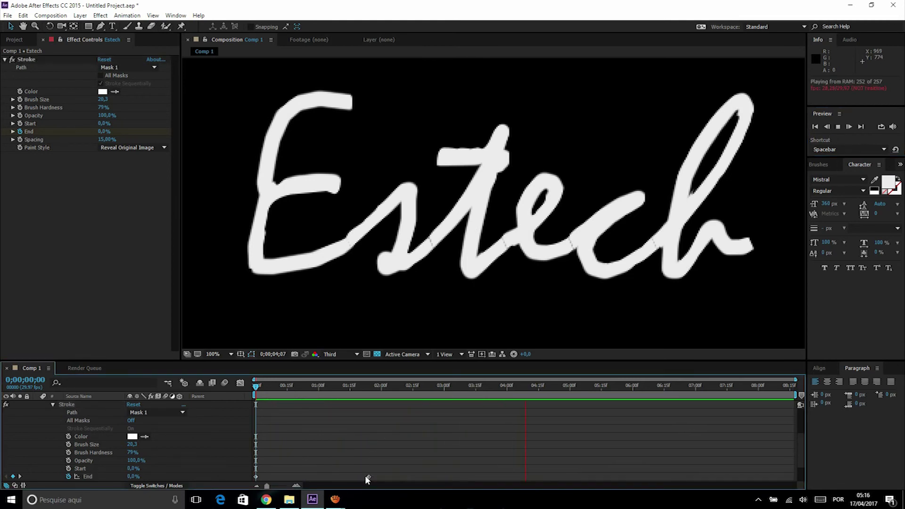
{"action": "left_click_drag", "start_coordinate": [367, 477], "coordinate": [733, 476]}
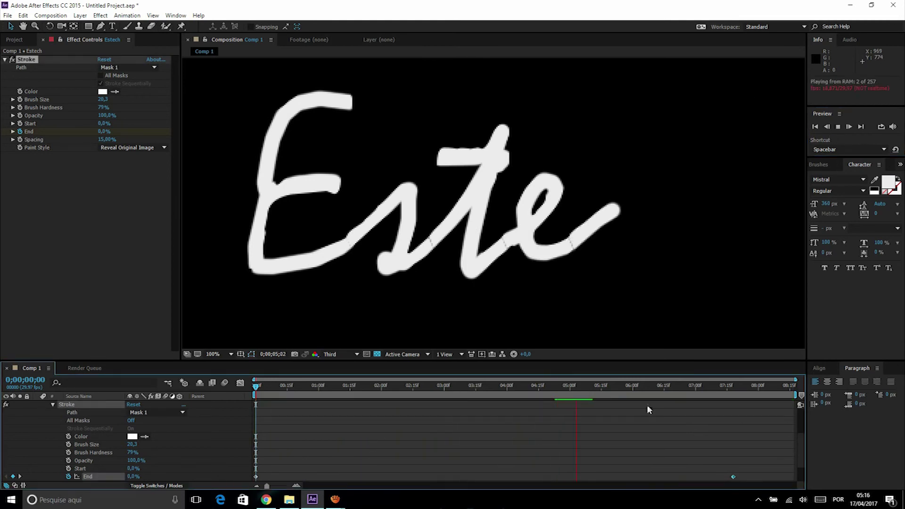
{"action": "key", "text": "space"}
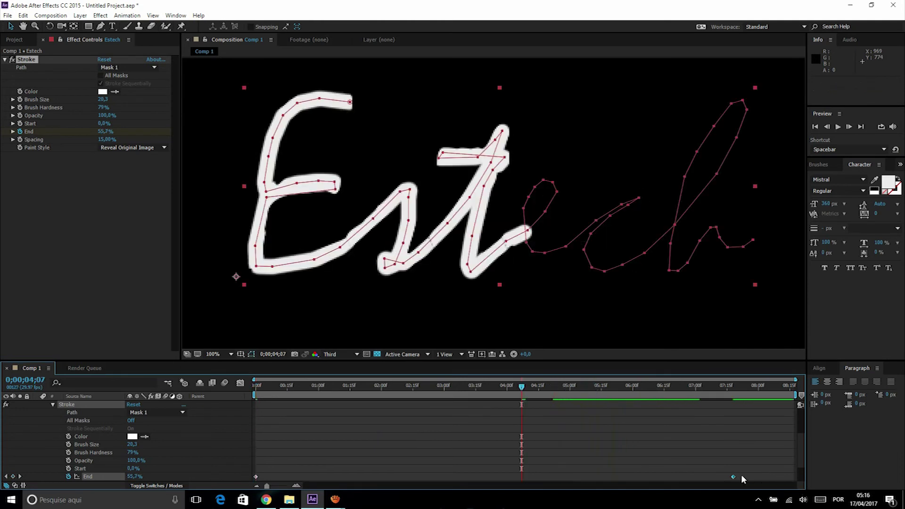
{"action": "left_click_drag", "start_coordinate": [520, 388], "coordinate": [199, 362]}
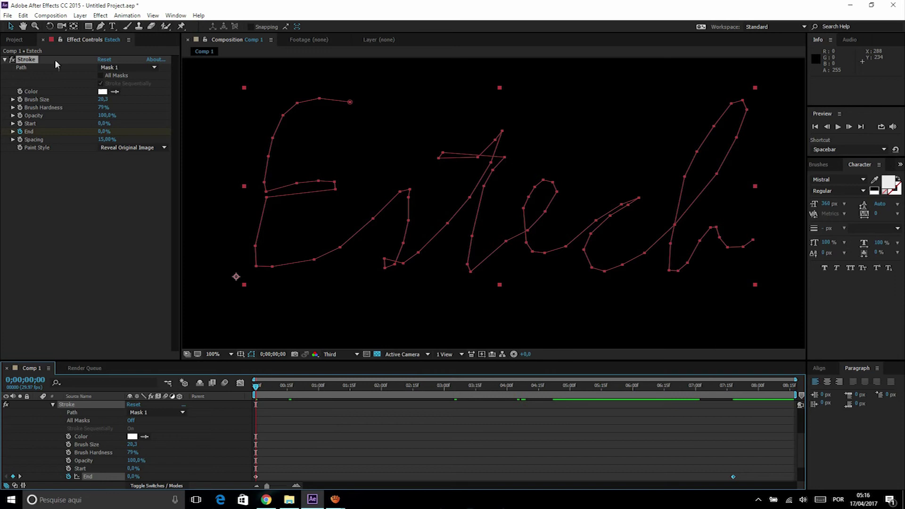
{"action": "left_click", "coordinate": [210, 86]}
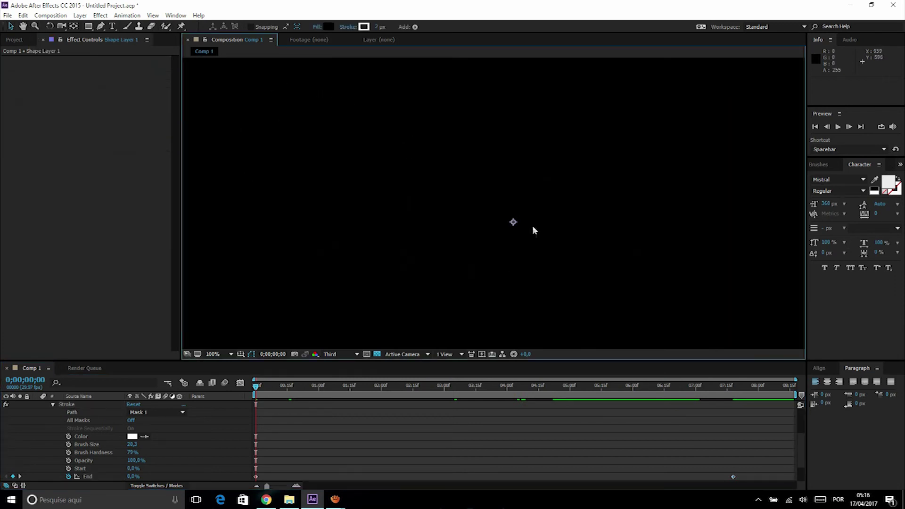
Step: Play the finished Estech write-on preview twice, then scrub partway through it
{"action": "left_click", "coordinate": [838, 126]}
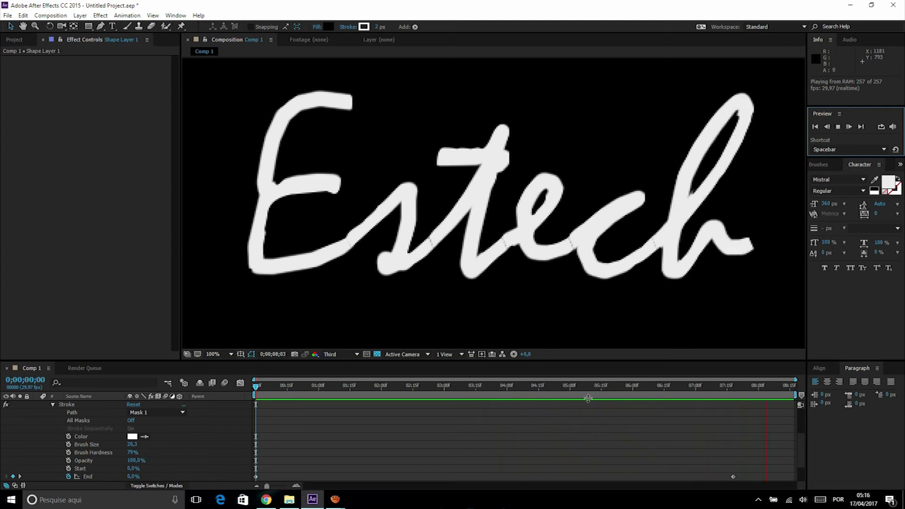
{"action": "left_click", "coordinate": [576, 385]}
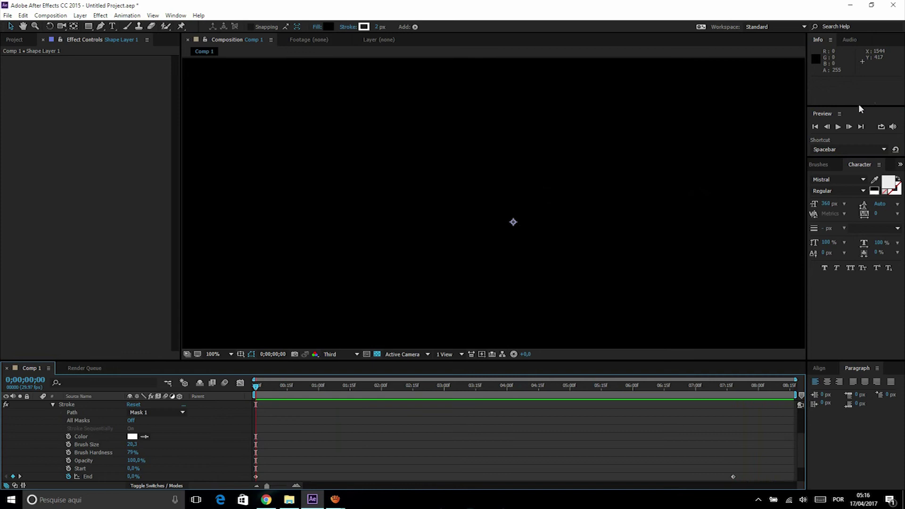
{"action": "left_click", "coordinate": [838, 127]}
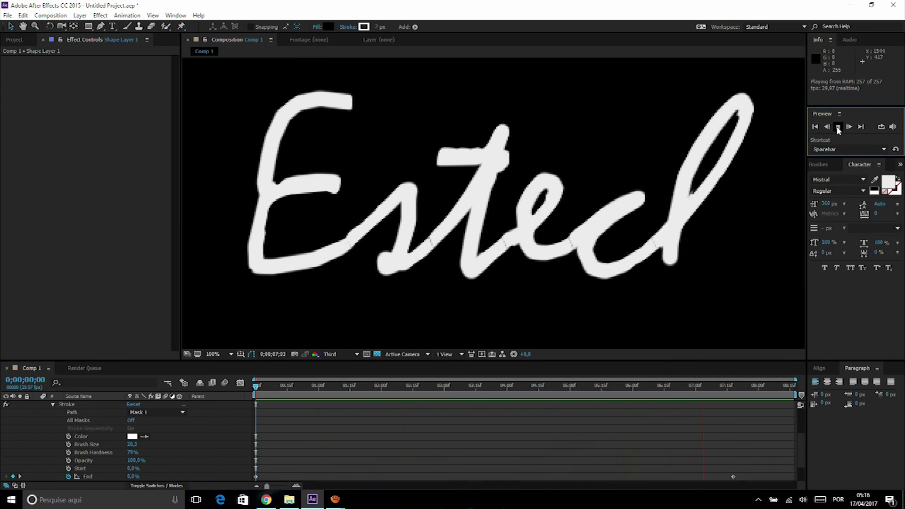
{"action": "mouse_move", "coordinate": [572, 385]}
{"action": "left_mouse_down"}
{"action": "mouse_move", "coordinate": [396, 387]}
{"action": "mouse_move", "coordinate": [679, 373]}
{"action": "mouse_move", "coordinate": [600, 381]}
{"action": "left_mouse_up"}
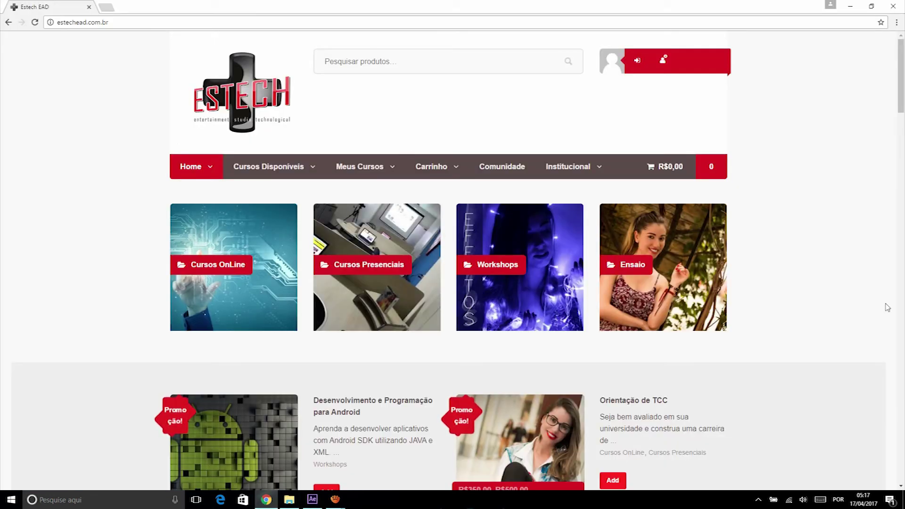
Step: Scroll down through the estechead.com.br course listings and back up to the top
{"action": "scroll", "coordinate": [886, 307], "scroll_direction": "down", "scroll_amount": 2}
{"action": "scroll", "coordinate": [798, 249], "scroll_direction": "down", "scroll_amount": 6}
{"action": "scroll", "coordinate": [794, 249], "scroll_direction": "down", "scroll_amount": 5}
{"action": "scroll", "coordinate": [797, 245], "scroll_direction": "down", "scroll_amount": 5}
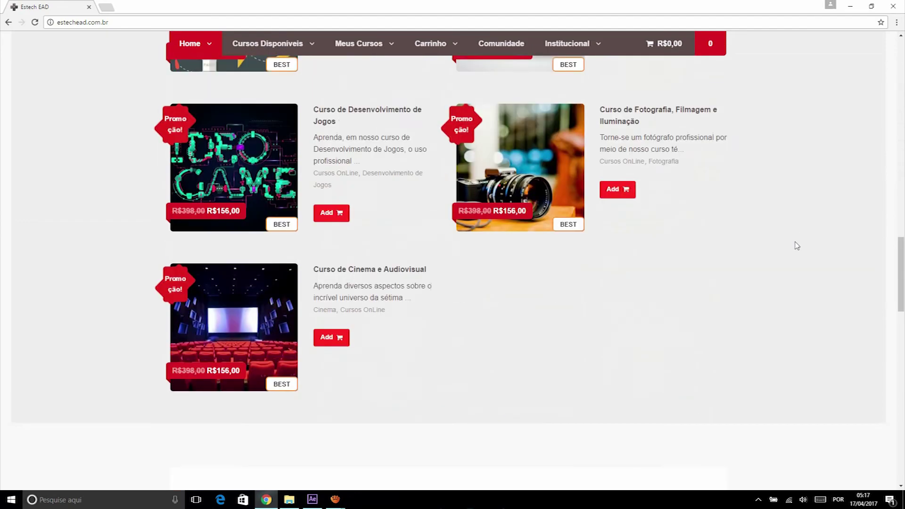
{"action": "scroll", "coordinate": [796, 246], "scroll_direction": "down", "scroll_amount": 4}
{"action": "scroll", "coordinate": [796, 246], "scroll_direction": "down", "scroll_amount": 3}
{"action": "scroll", "coordinate": [796, 245], "scroll_direction": "up", "scroll_amount": 2}
{"action": "scroll", "coordinate": [798, 244], "scroll_direction": "up", "scroll_amount": 8}
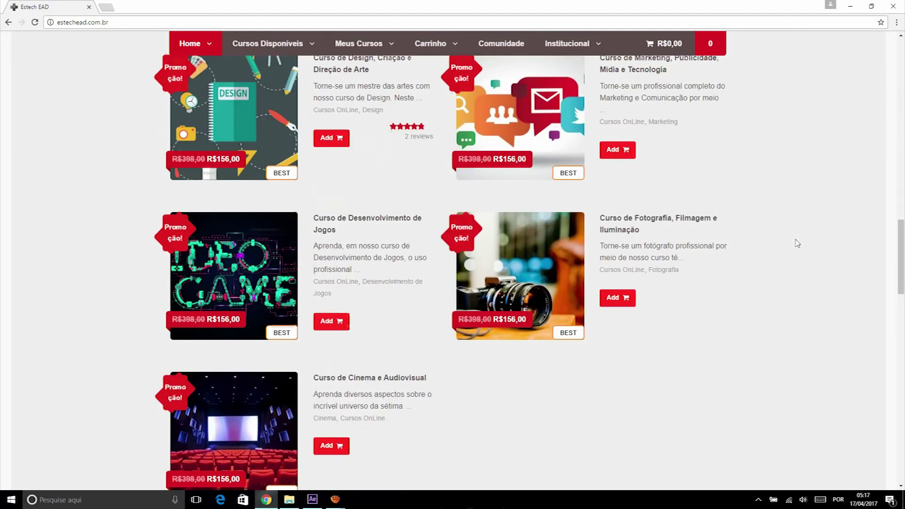
{"action": "scroll", "coordinate": [796, 243], "scroll_direction": "up", "scroll_amount": 4}
{"action": "scroll", "coordinate": [794, 242], "scroll_direction": "up", "scroll_amount": 4}
{"action": "scroll", "coordinate": [794, 241], "scroll_direction": "up", "scroll_amount": 6}
{"action": "scroll", "coordinate": [795, 238], "scroll_direction": "up", "scroll_amount": 5}
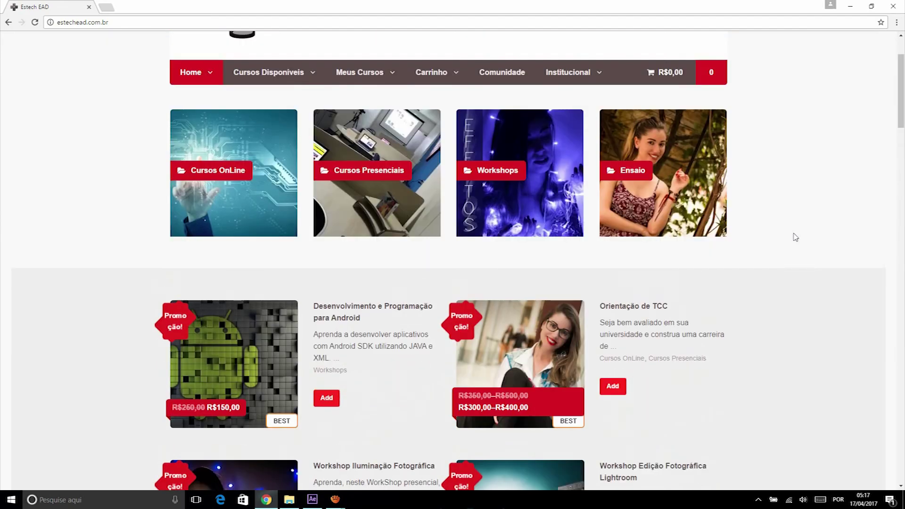
{"action": "scroll", "coordinate": [796, 237], "scroll_direction": "up", "scroll_amount": 2}
{"action": "scroll", "coordinate": [795, 237], "scroll_direction": "down", "scroll_amount": 3}
{"action": "scroll", "coordinate": [795, 237], "scroll_direction": "down", "scroll_amount": 4}
{"action": "scroll", "coordinate": [795, 237], "scroll_direction": "up", "scroll_amount": 7}
{"action": "scroll", "coordinate": [795, 237], "scroll_direction": "up", "scroll_amount": 1}
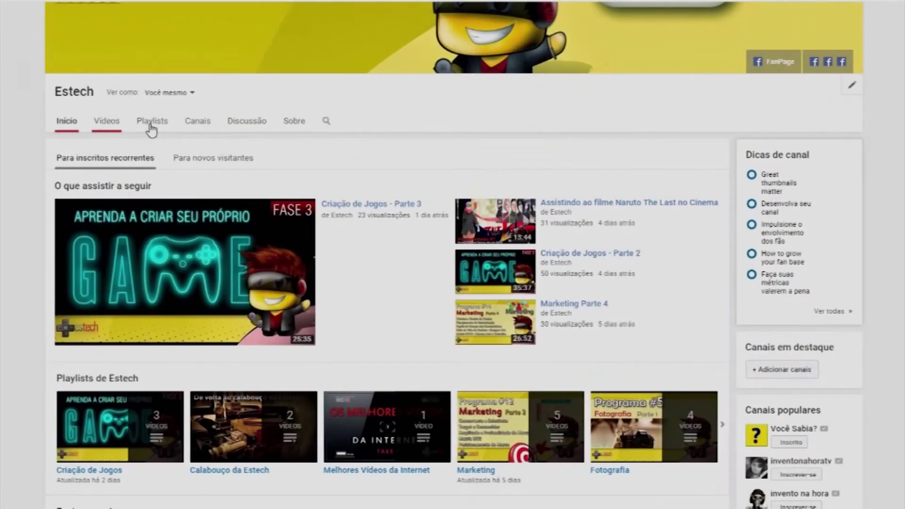
Step: Browse the Estech channel's Vídeos uploads, then switch to its Playlists tab
{"action": "left_click", "coordinate": [107, 123]}
{"action": "scroll", "coordinate": [642, 408], "scroll_direction": "down", "scroll_amount": 2}
{"action": "scroll", "coordinate": [642, 408], "scroll_direction": "down", "scroll_amount": 2}
{"action": "scroll", "coordinate": [642, 407], "scroll_direction": "down", "scroll_amount": 2}
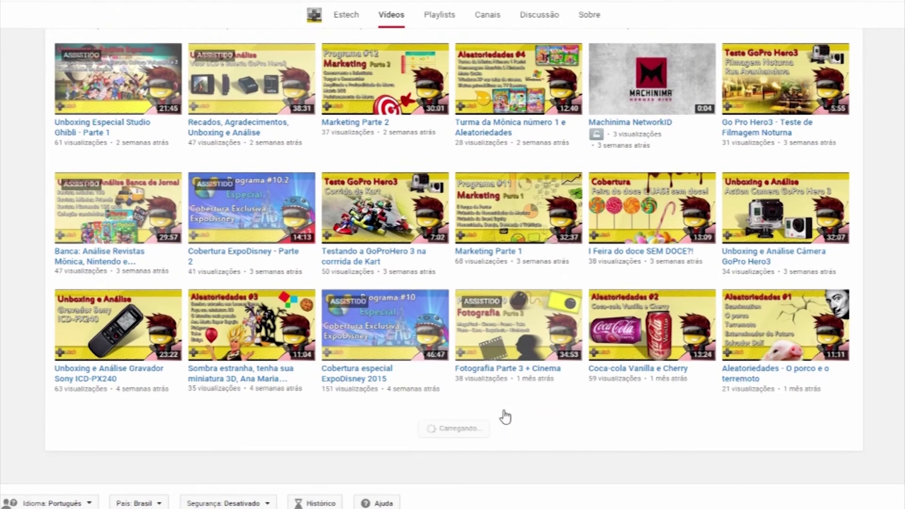
{"action": "scroll", "coordinate": [505, 416], "scroll_direction": "down", "scroll_amount": 7}
{"action": "scroll", "coordinate": [505, 416], "scroll_direction": "down", "scroll_amount": 3}
{"action": "scroll", "coordinate": [453, 269], "scroll_direction": "up", "scroll_amount": 1}
{"action": "scroll", "coordinate": [454, 268], "scroll_direction": "up", "scroll_amount": 5}
{"action": "scroll", "coordinate": [454, 268], "scroll_direction": "up", "scroll_amount": 5}
{"action": "scroll", "coordinate": [453, 268], "scroll_direction": "up", "scroll_amount": 5}
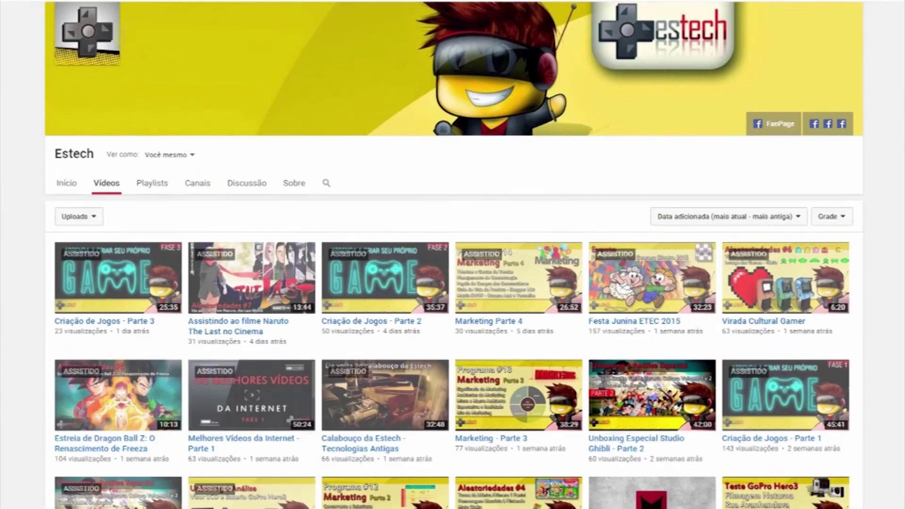
{"action": "scroll", "coordinate": [652, 153], "scroll_direction": "up", "scroll_amount": 1}
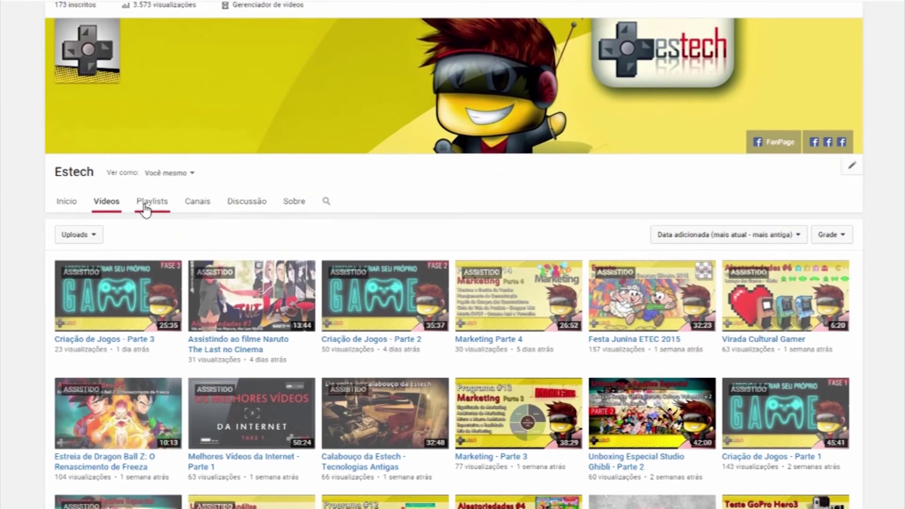
{"action": "left_click", "coordinate": [145, 207]}
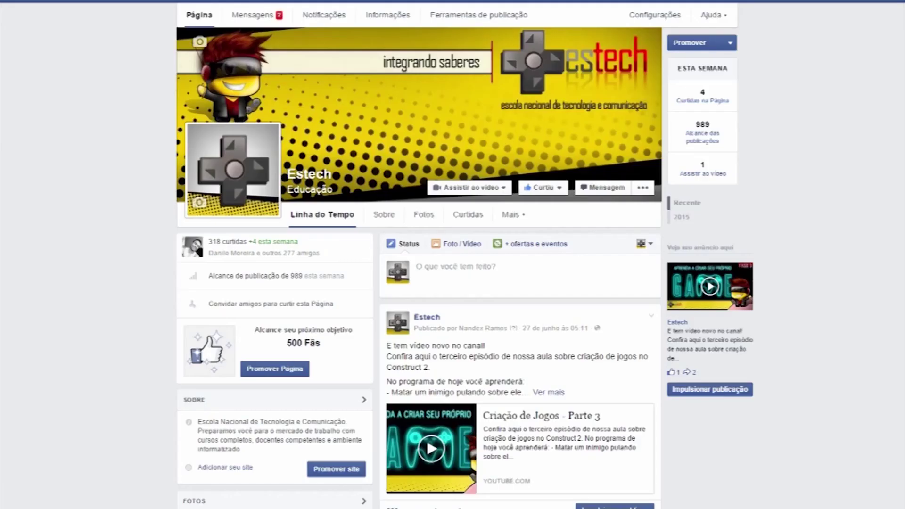
{"action": "scroll", "coordinate": [419, 268], "scroll_direction": "down", "scroll_amount": 2}
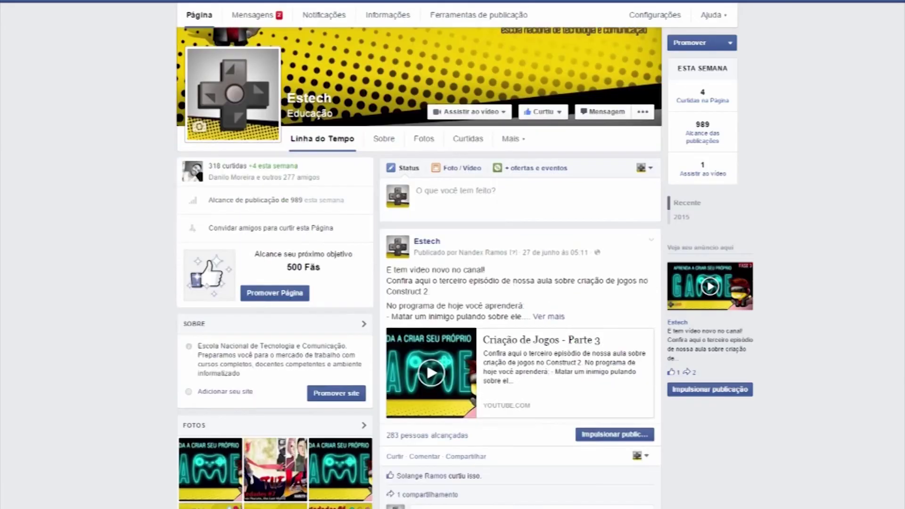
Step: Scroll down to the Naruto The Last post and open its Compartilhar share options
{"action": "scroll", "coordinate": [419, 269], "scroll_direction": "down", "scroll_amount": 3}
{"action": "scroll", "coordinate": [420, 269], "scroll_direction": "down", "scroll_amount": 2}
{"action": "scroll", "coordinate": [420, 269], "scroll_direction": "down", "scroll_amount": 1}
{"action": "scroll", "coordinate": [529, 385], "scroll_direction": "down", "scroll_amount": 2}
{"action": "scroll", "coordinate": [529, 385], "scroll_direction": "down", "scroll_amount": 3}
{"action": "scroll", "coordinate": [530, 385], "scroll_direction": "down", "scroll_amount": 1}
{"action": "scroll", "coordinate": [529, 385], "scroll_direction": "down", "scroll_amount": 1}
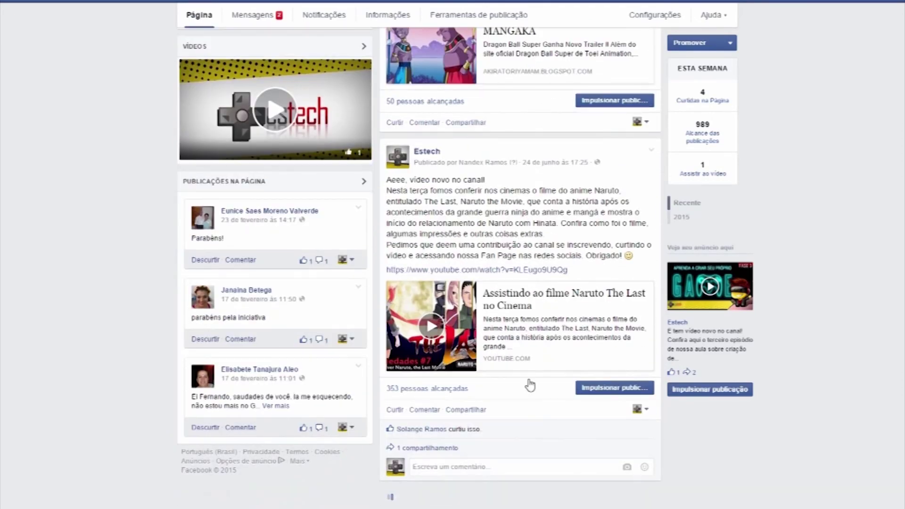
{"action": "left_click", "coordinate": [474, 411]}
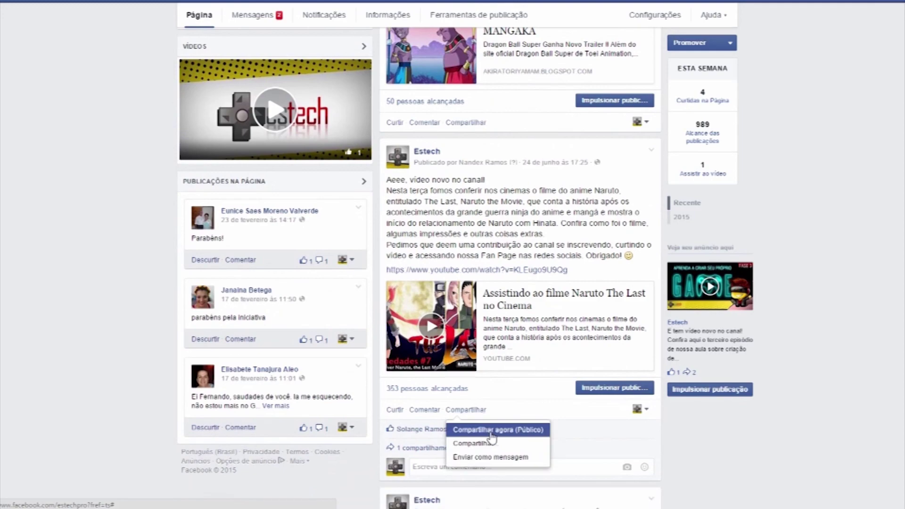